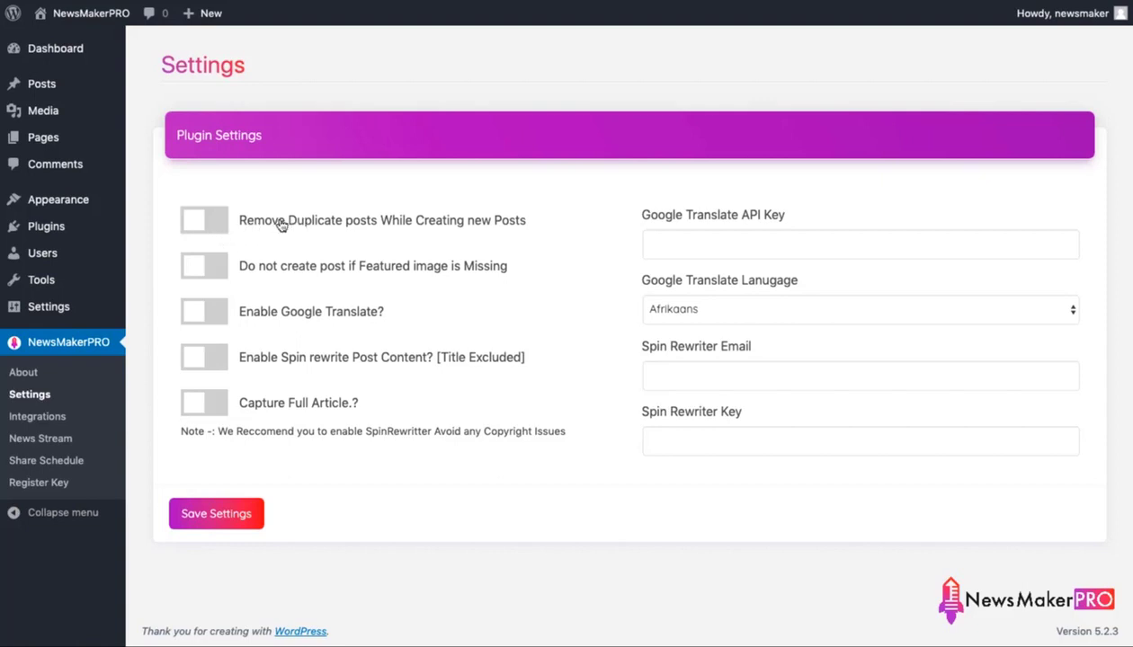
# - Enable removing duplicate posts while creating new ones and skipping posts whose featured image is missing
pyautogui.click(207, 228)
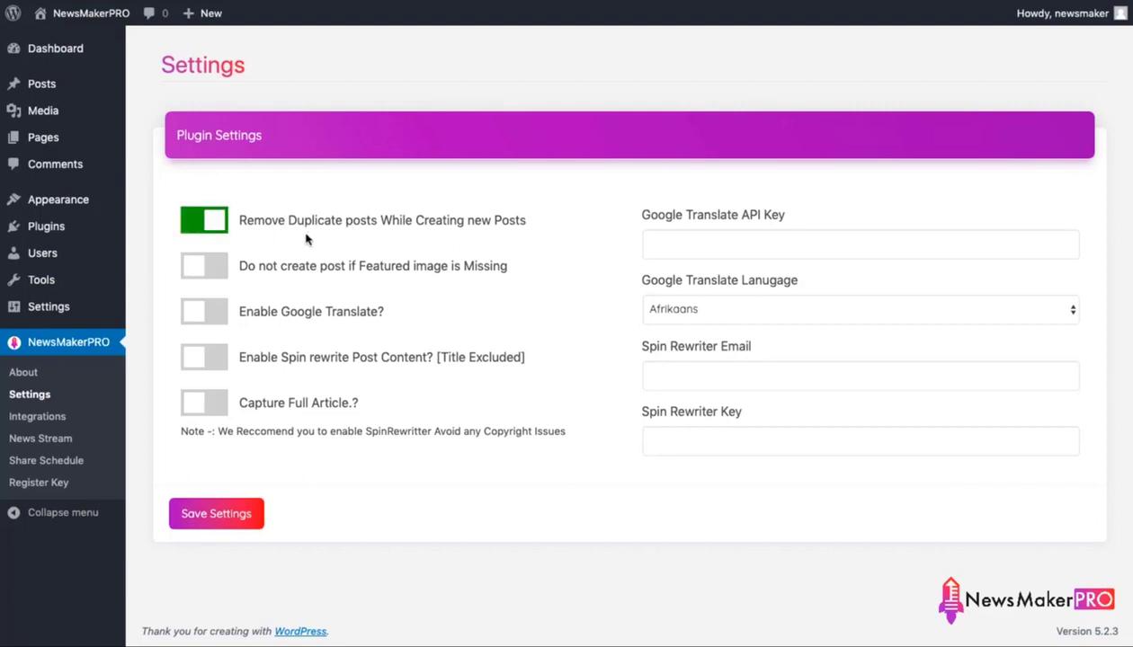
pyautogui.click(223, 280)
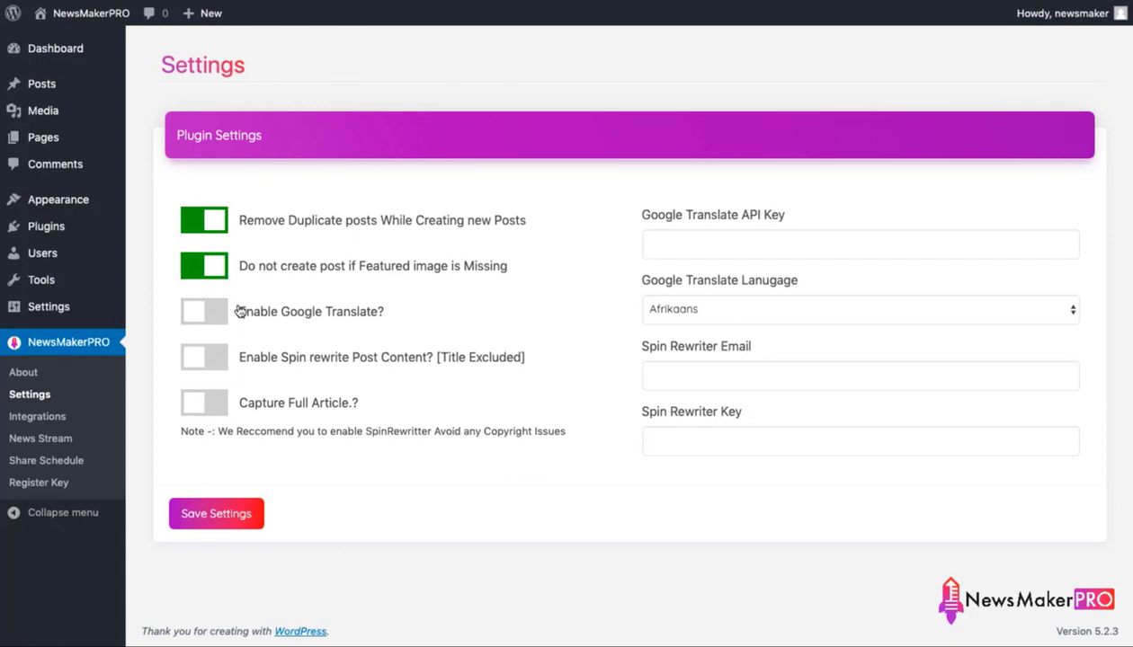
pyautogui.click(702, 309)
pyautogui.scroll(-5, 688, 456)
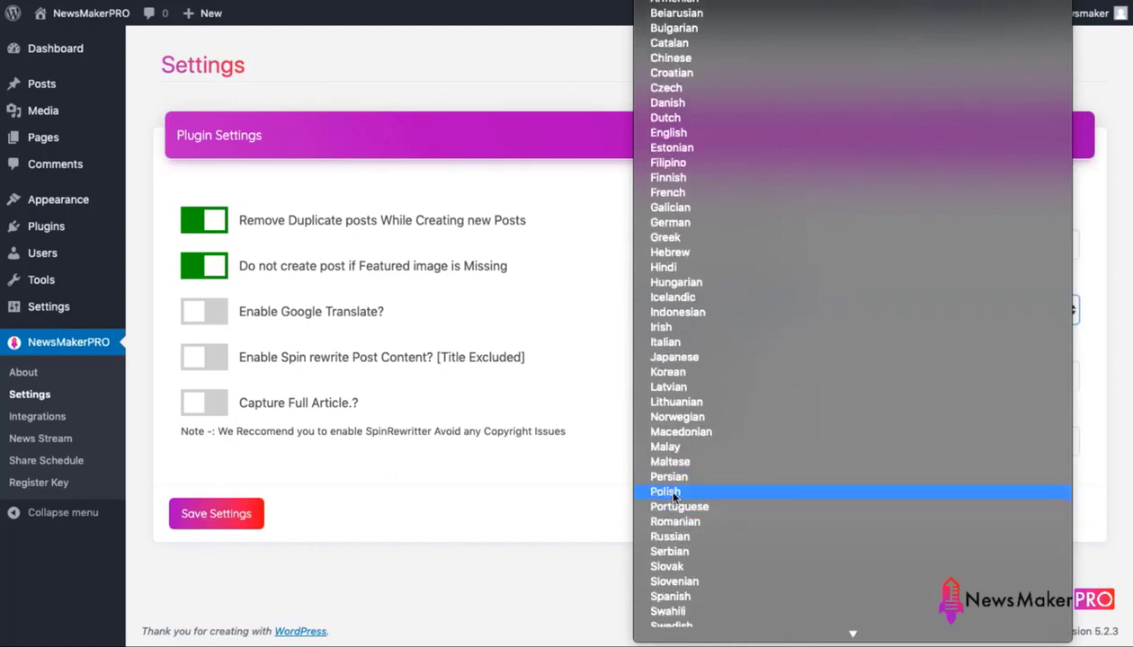
pyautogui.click(275, 314)
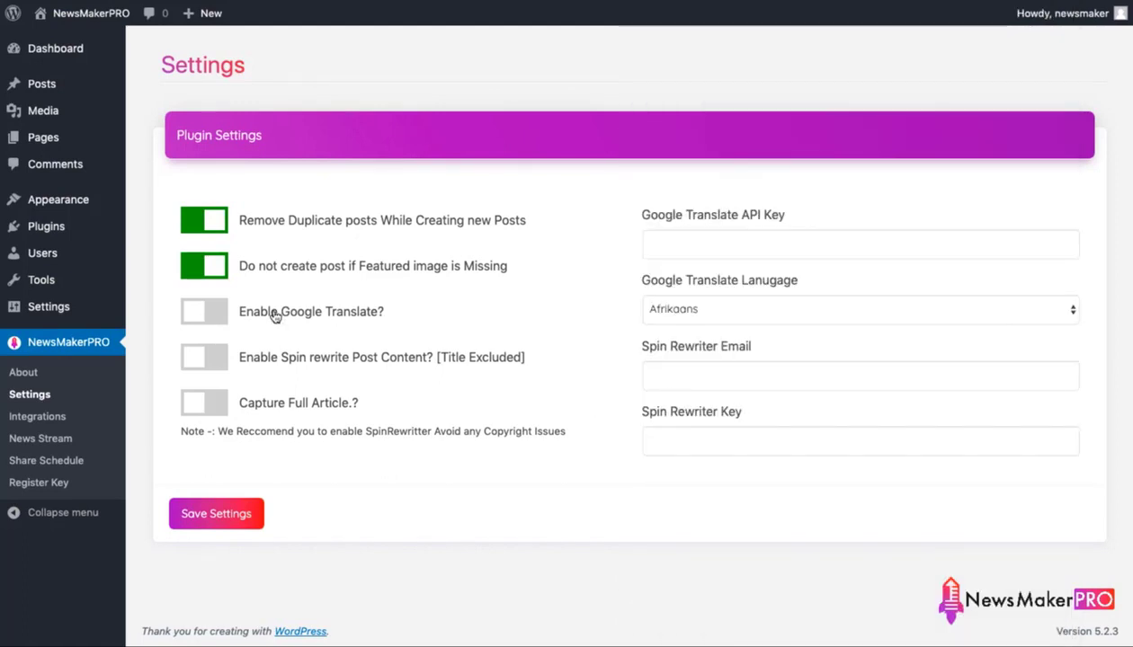
pyautogui.click(275, 315)
pyautogui.click(750, 236)
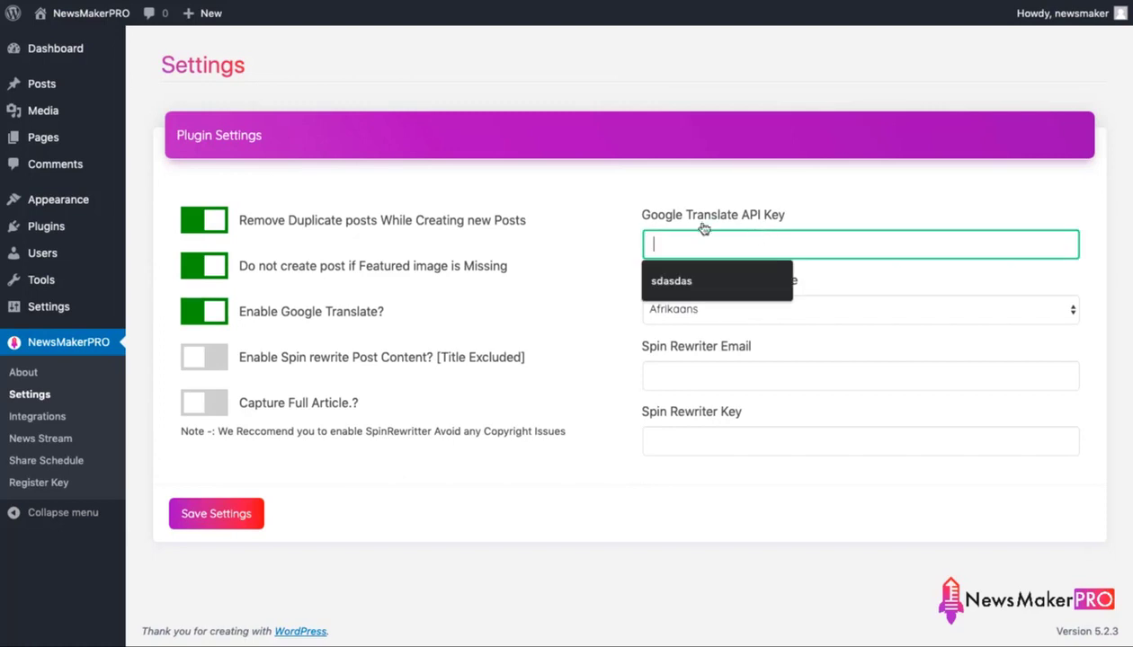
pyautogui.click(750, 220)
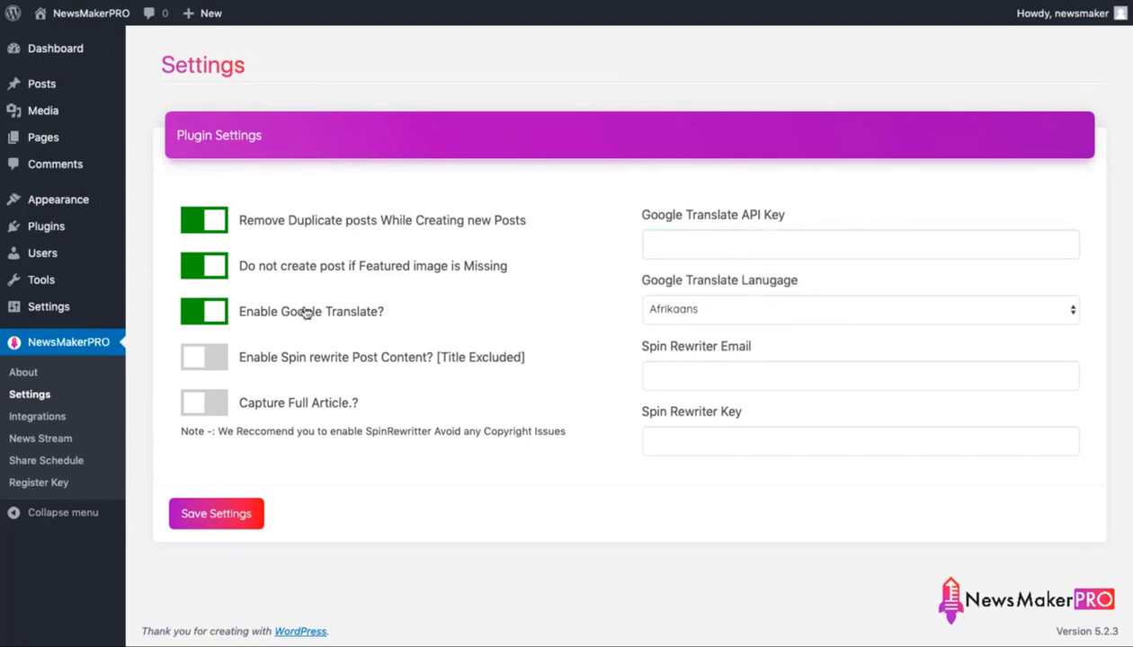
pyautogui.click(193, 316)
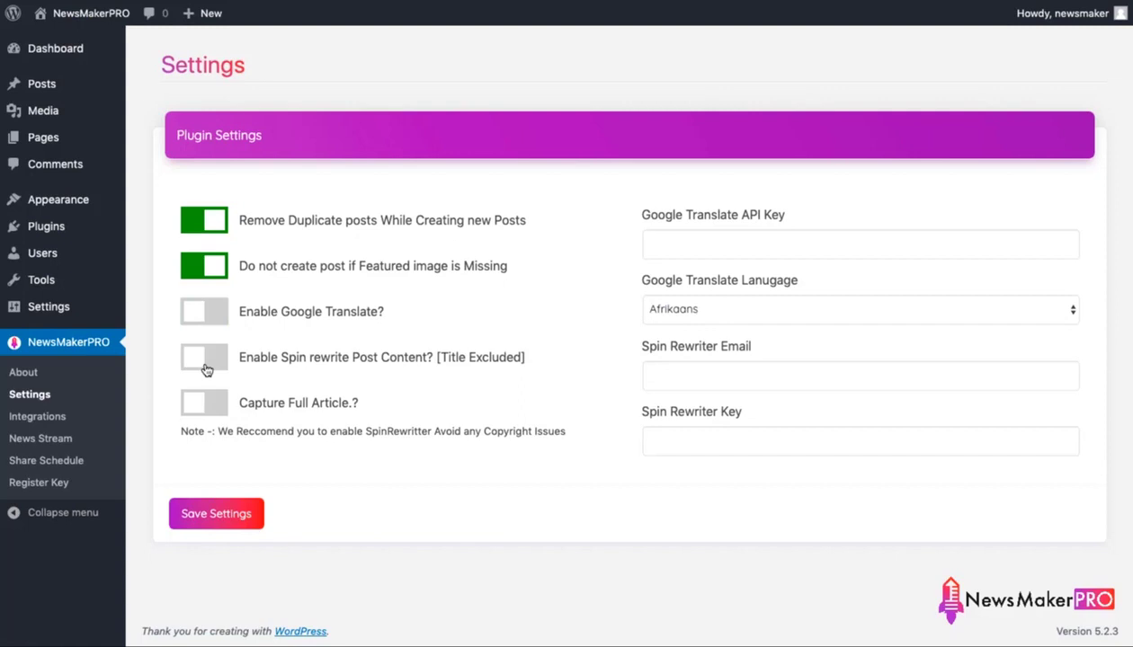
# - Enable spin rewriting of the post content with the title excluded, and enable capturing the full article
pyautogui.click(206, 370)
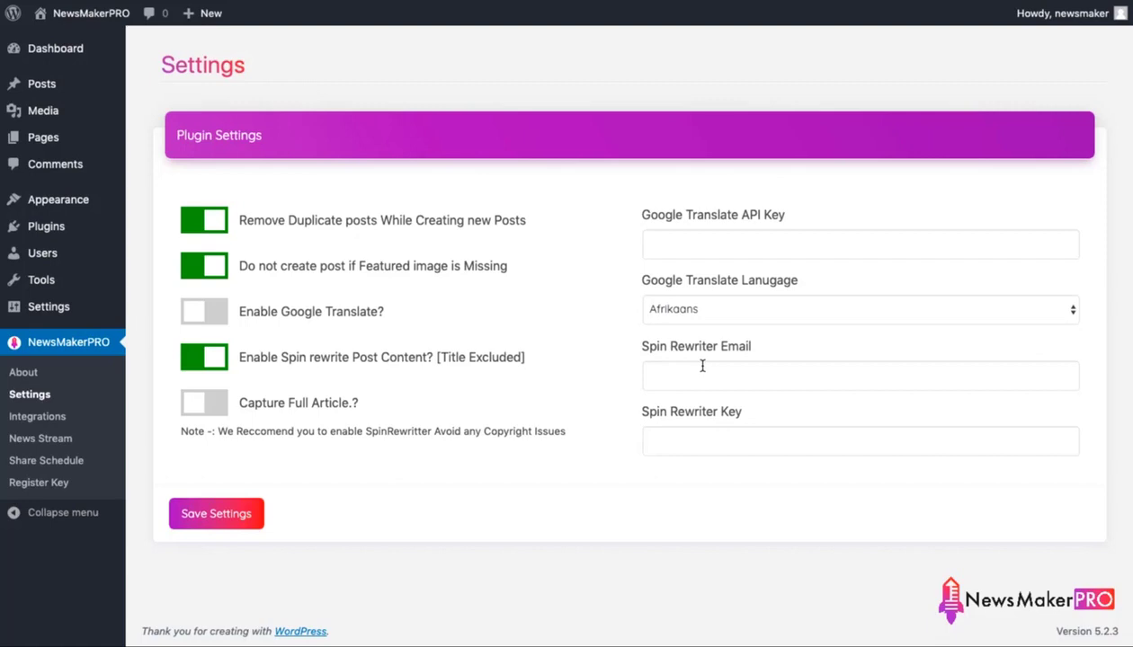
pyautogui.click(203, 406)
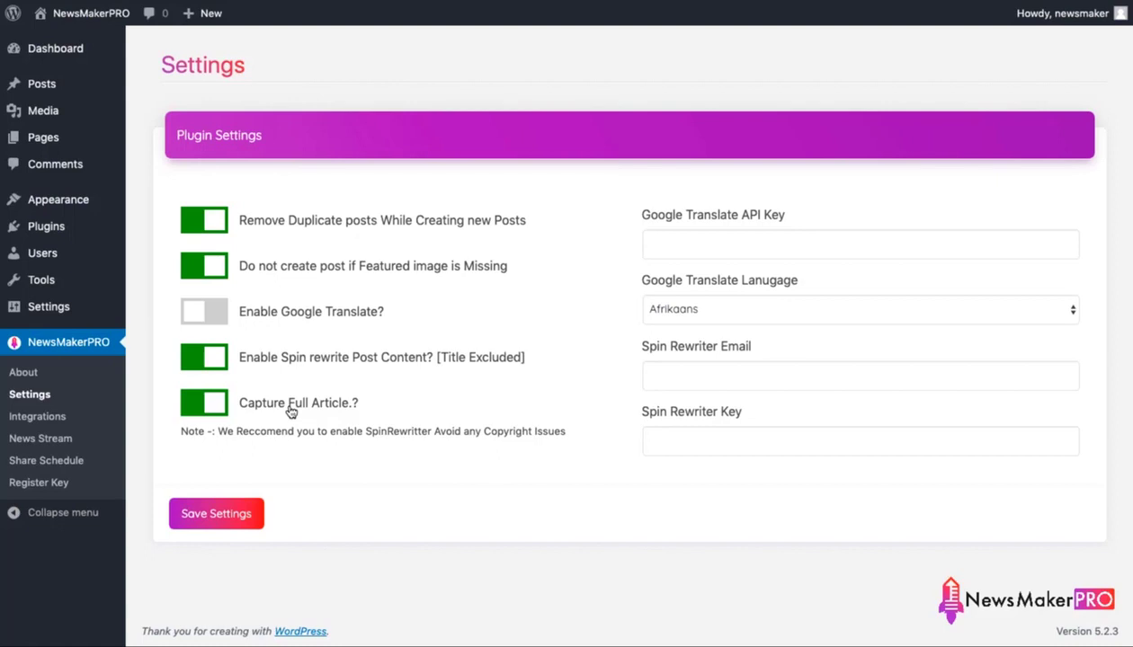
# - Enter and save the Newsapi.ORG key in the NewsAPI.org integration, and reopen that integration to check the stored key
pyautogui.click(44, 421)
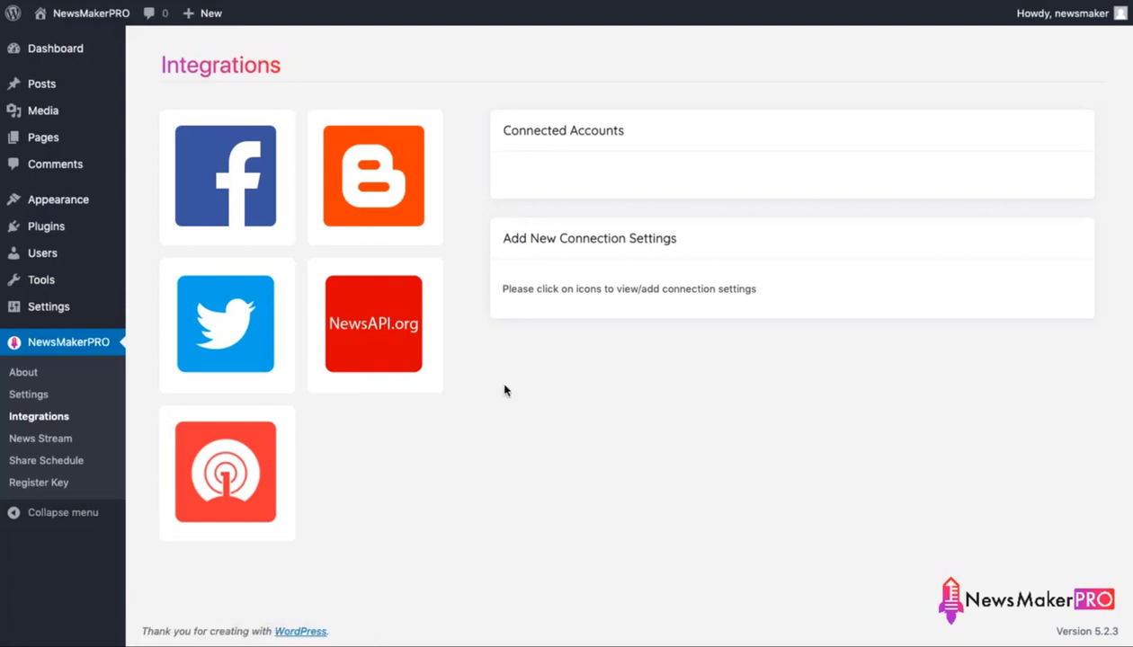
pyautogui.click(405, 374)
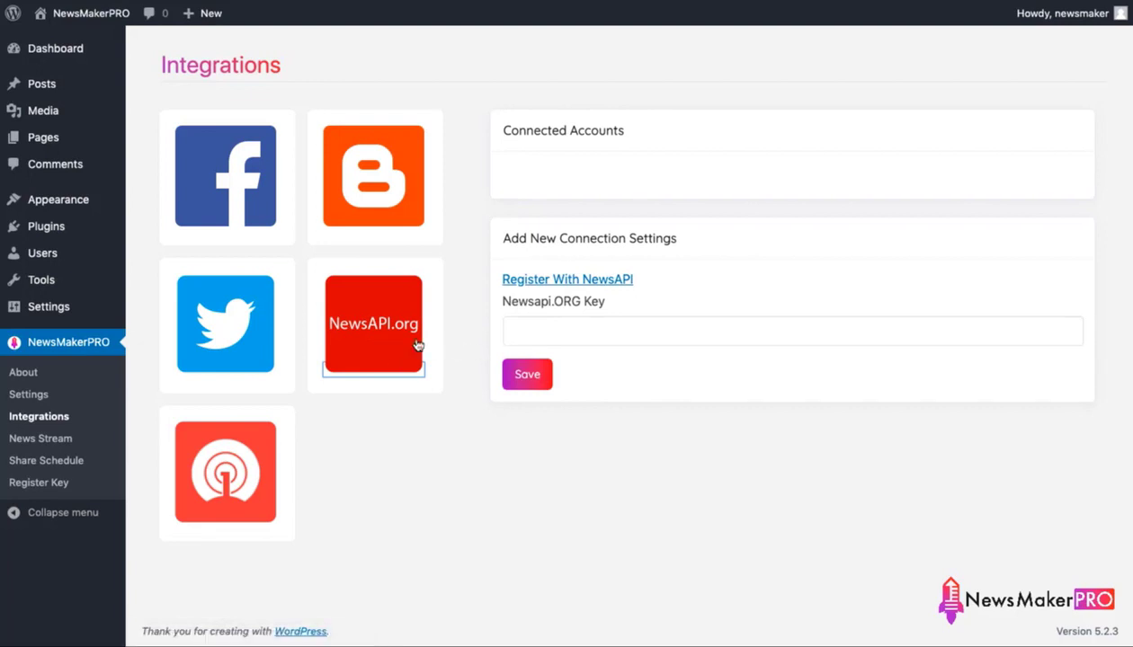
pyautogui.click(585, 342)
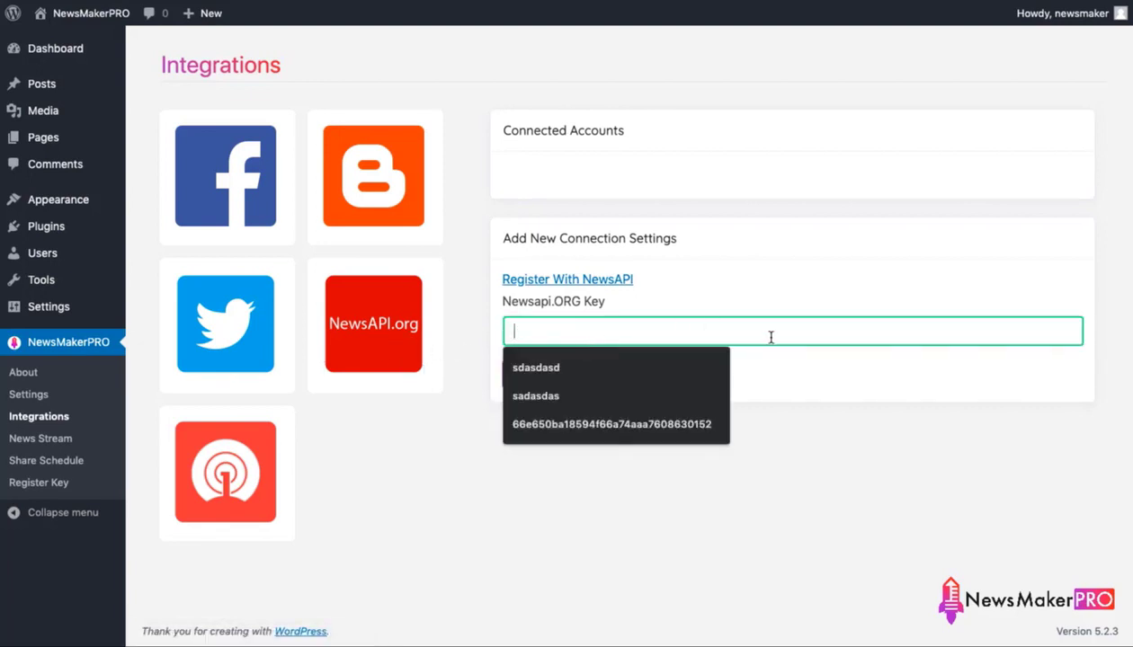
pyautogui.click(859, 504)
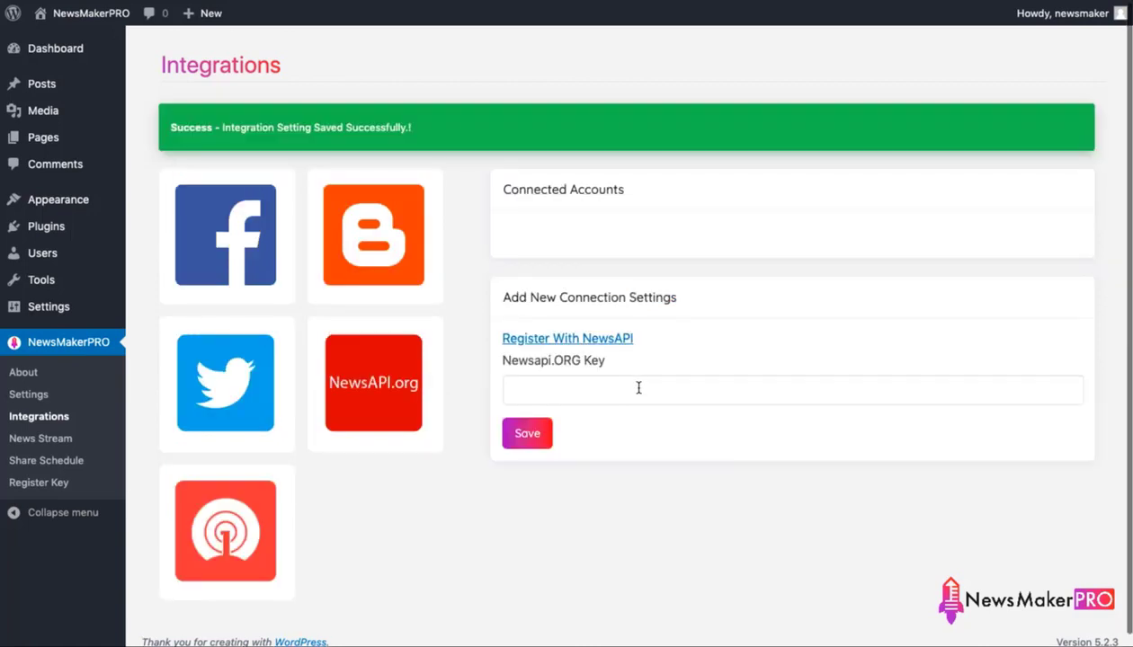
pyautogui.click(638, 389)
pyautogui.hotkey('ctrl', 'v')
pyautogui.click(528, 432)
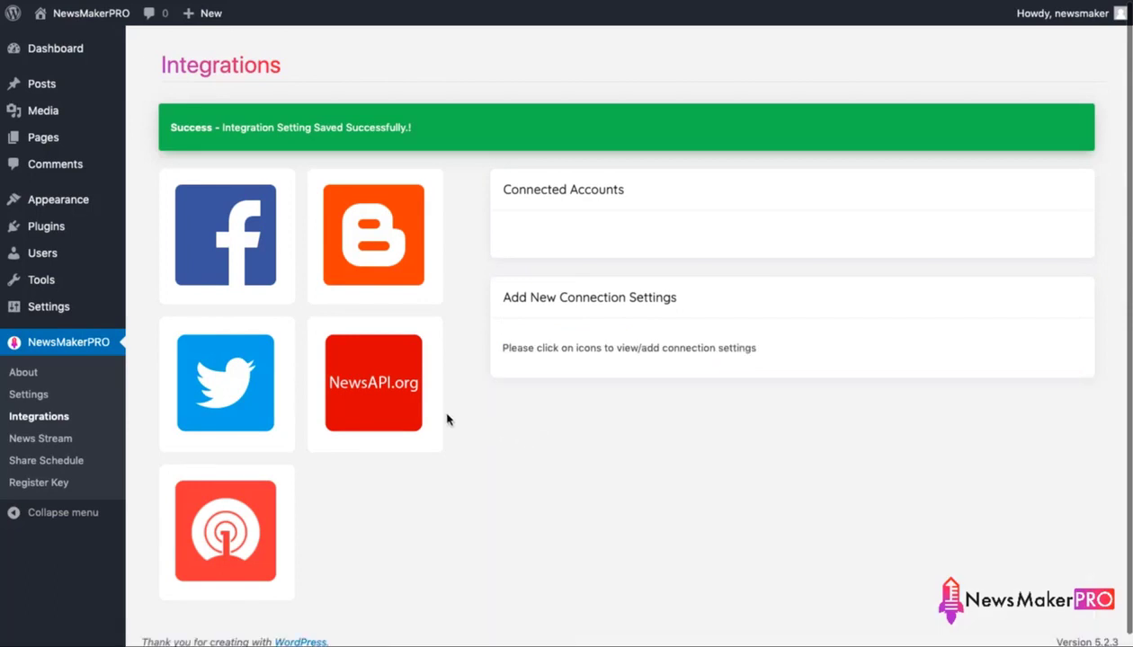
pyautogui.click(396, 403)
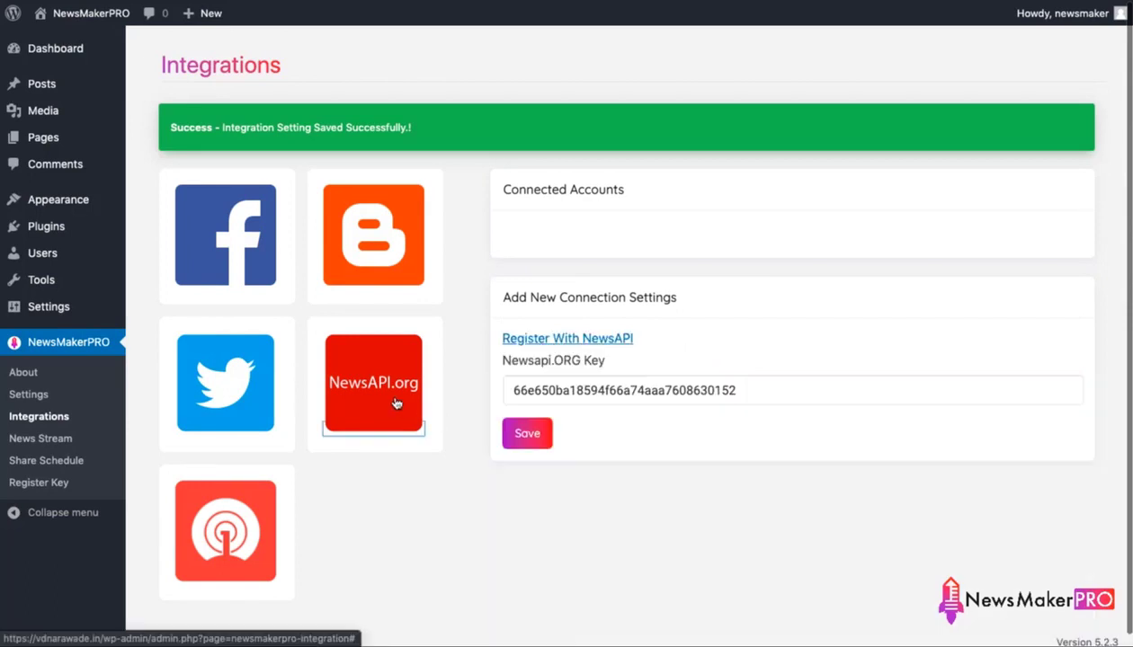
# - Visit the OneSignal website from the search results and save the One Signal App ID and API key in the OneSignal integration
pyautogui.click(22, 419)
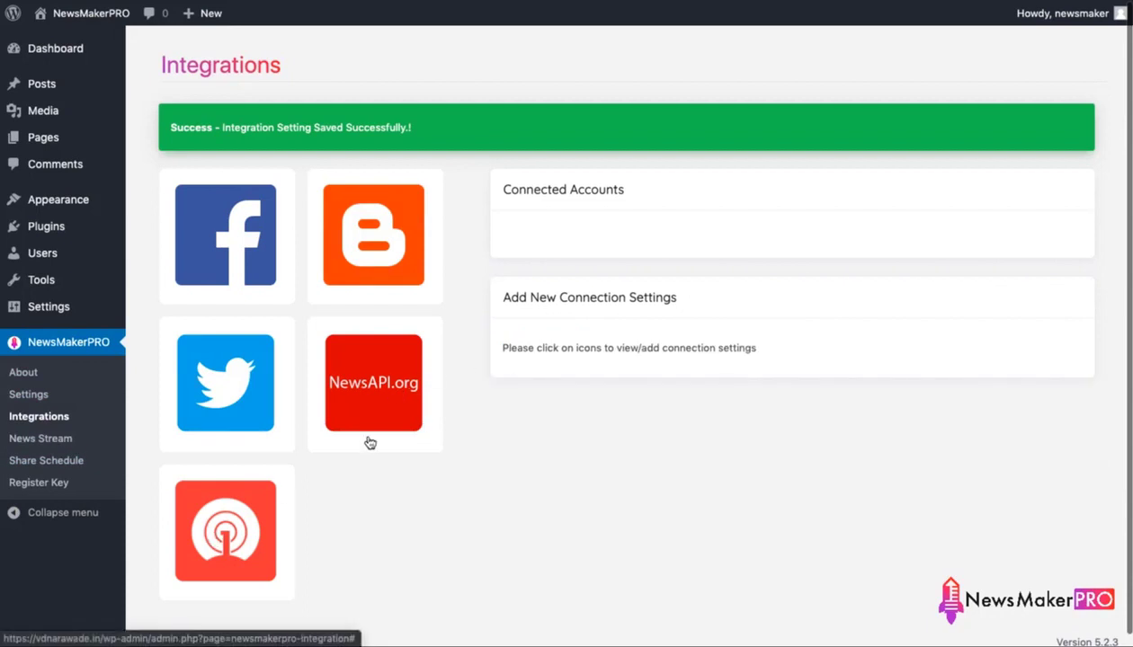
pyautogui.click(240, 545)
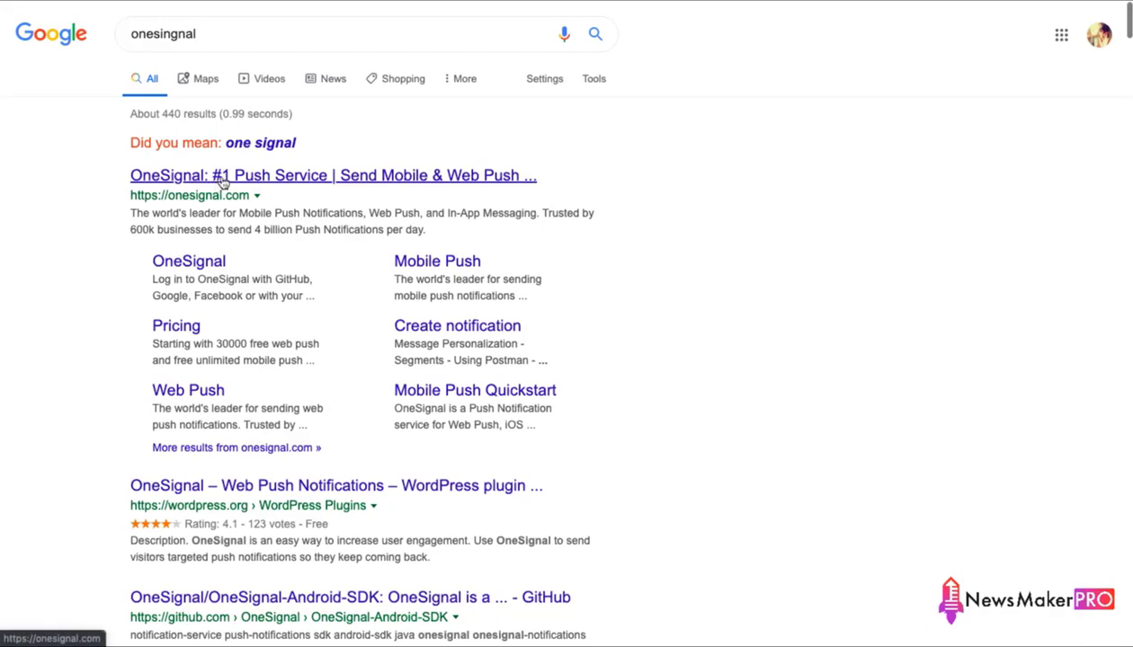
pyautogui.click(215, 179)
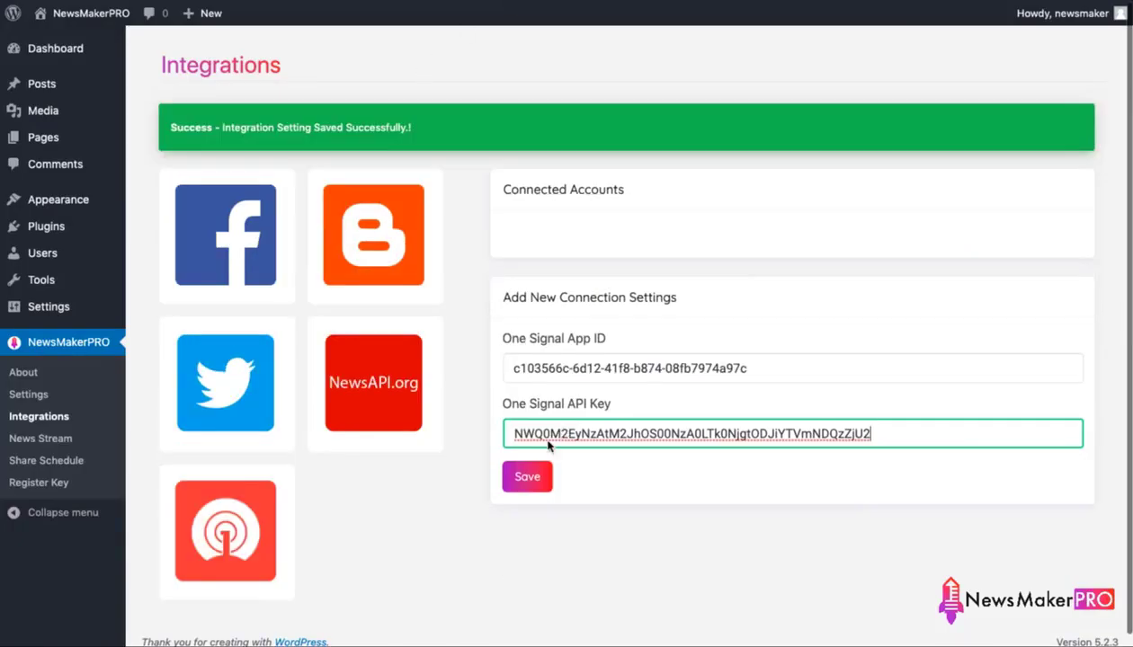
pyautogui.click(529, 476)
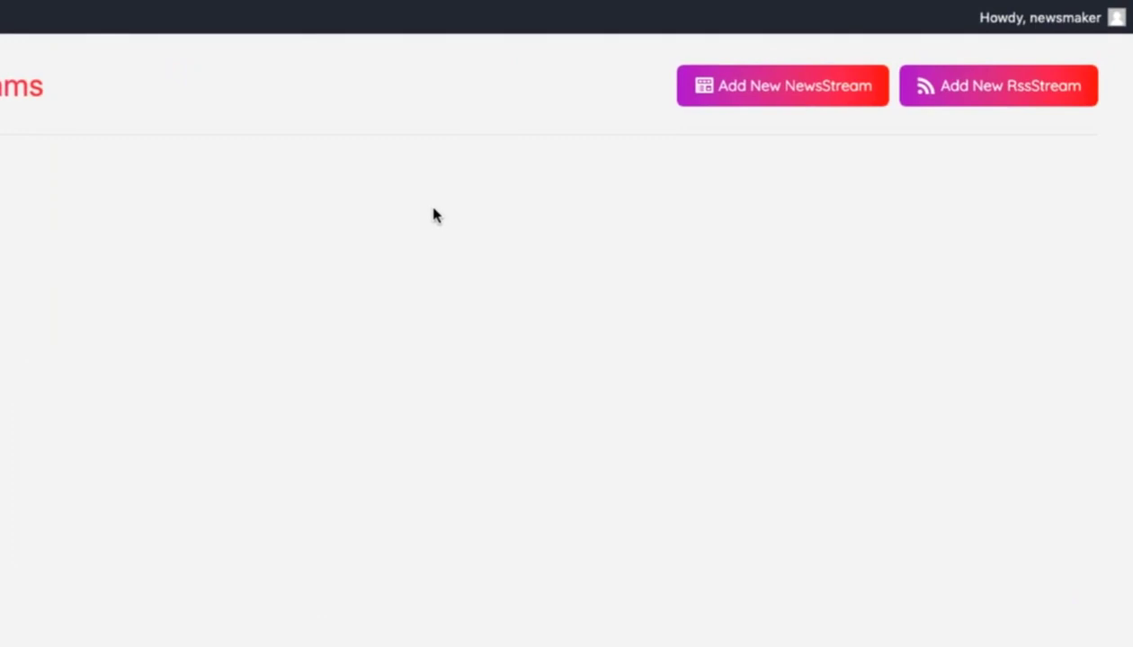
# - Start adding a new NewsStream and look through the full list of available NewsStream sources
pyautogui.click(868, 72)
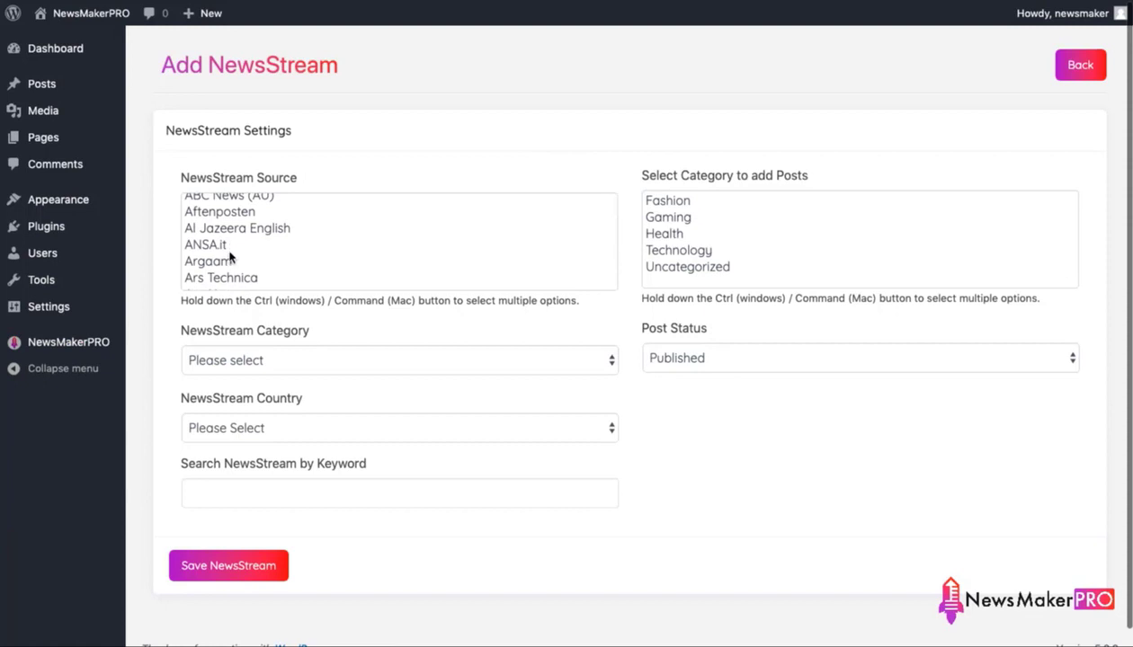
pyautogui.click(229, 255)
pyautogui.scroll(-5, 293, 270)
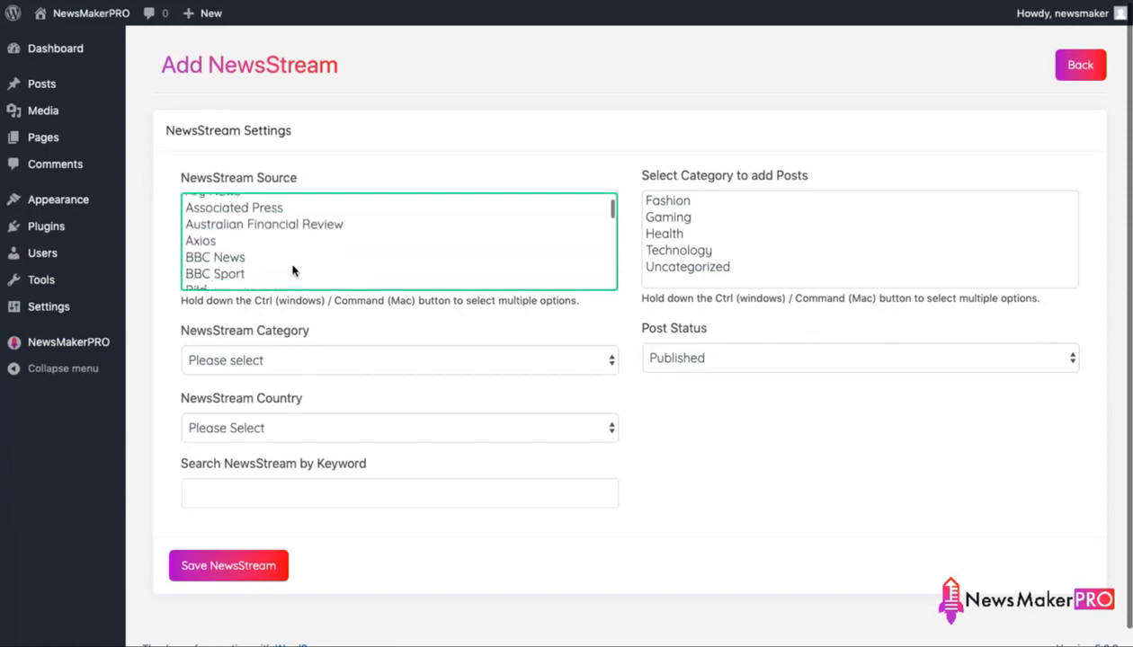
pyautogui.scroll(-12, 293, 269)
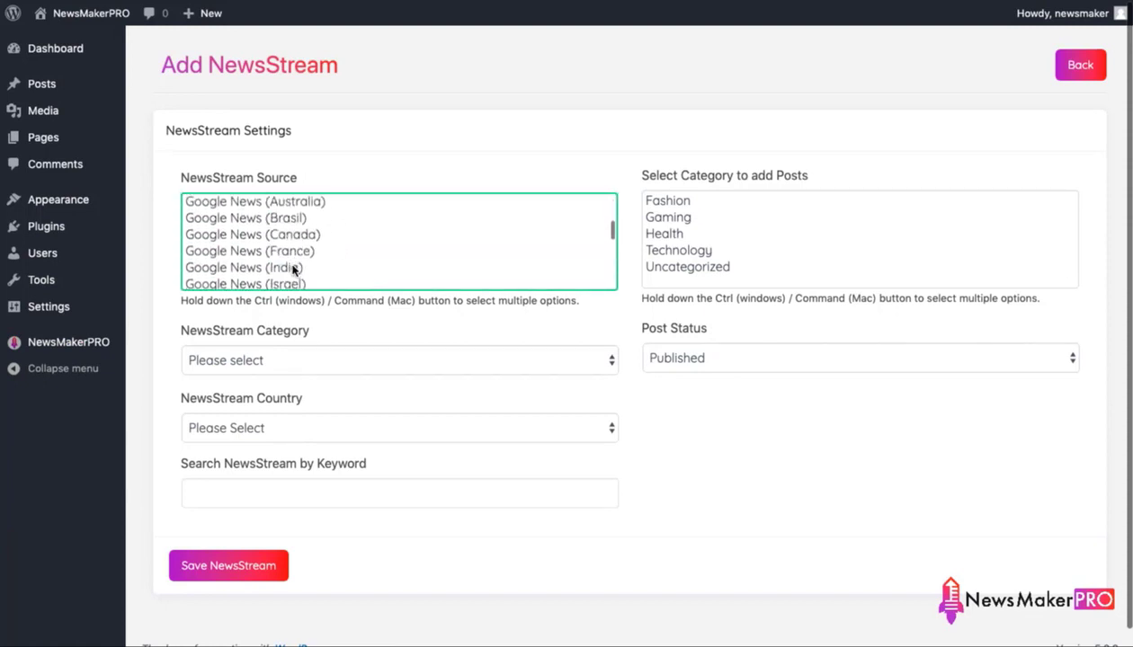
pyautogui.scroll(-12, 293, 270)
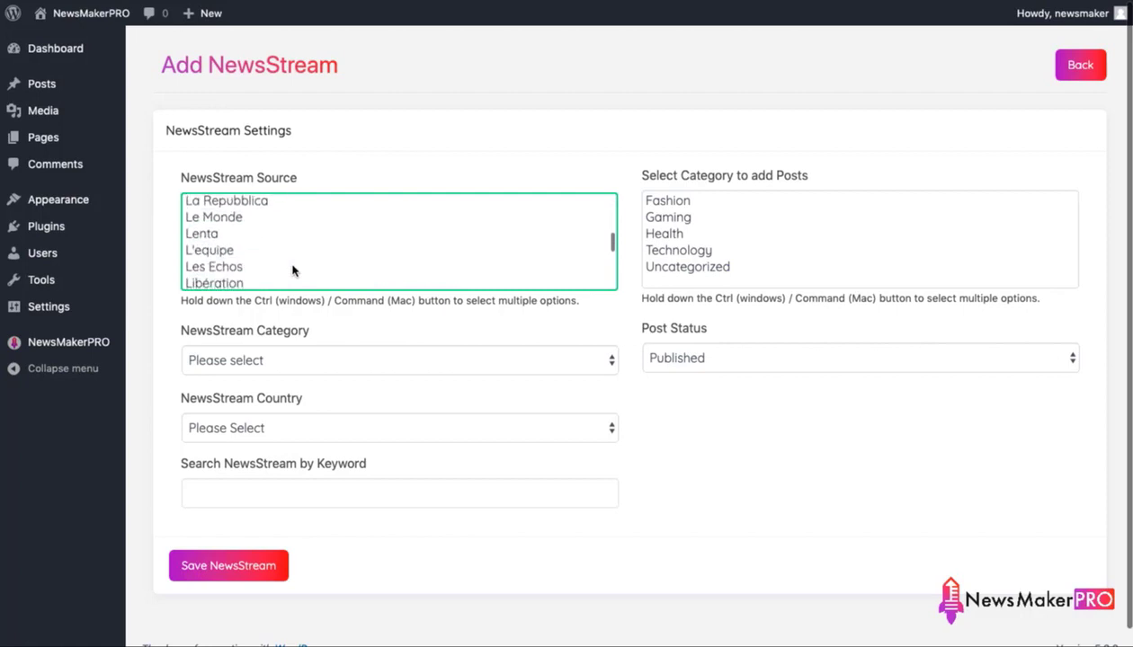
pyautogui.scroll(-12, 293, 270)
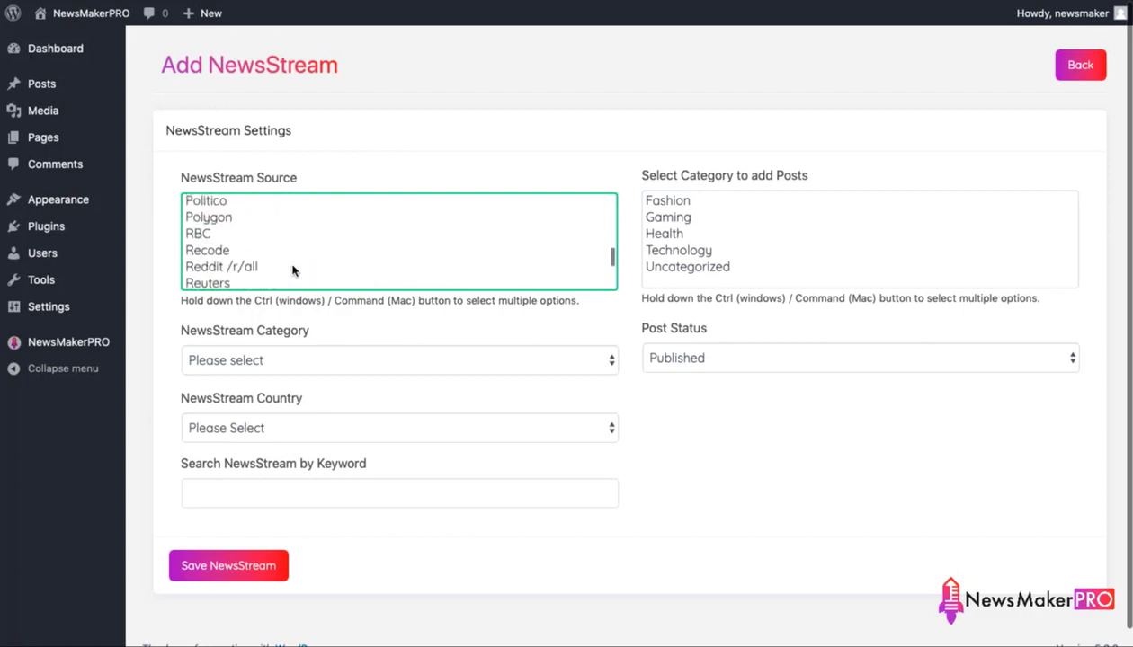
pyautogui.scroll(-2, 293, 270)
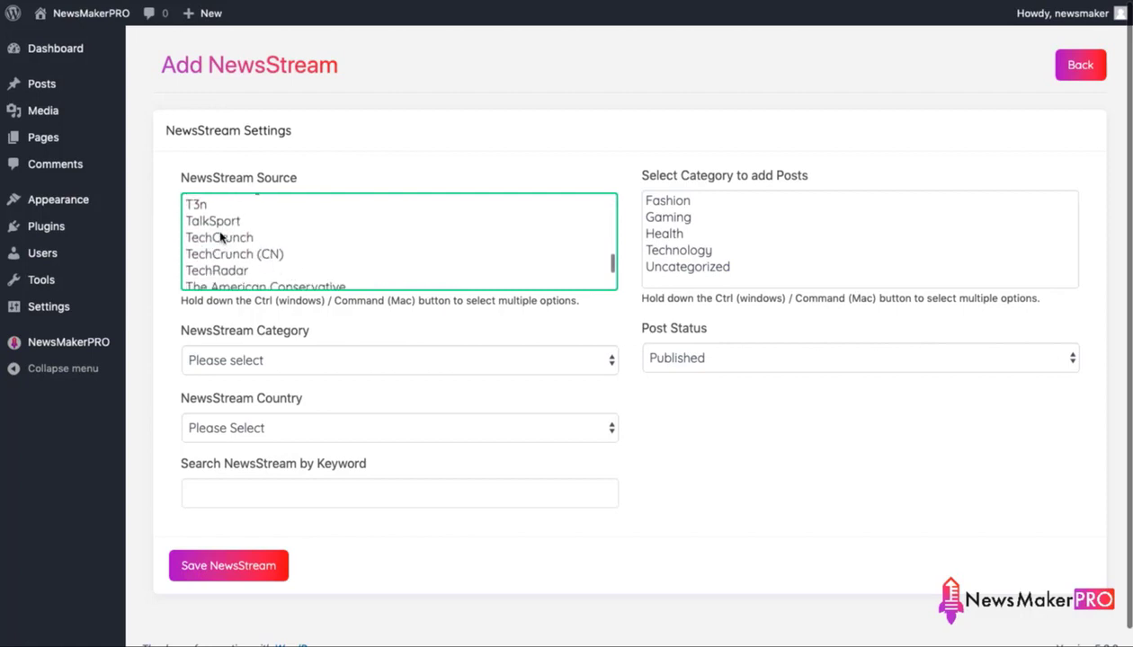
pyautogui.click(220, 238)
pyautogui.scroll(-7, 230, 274)
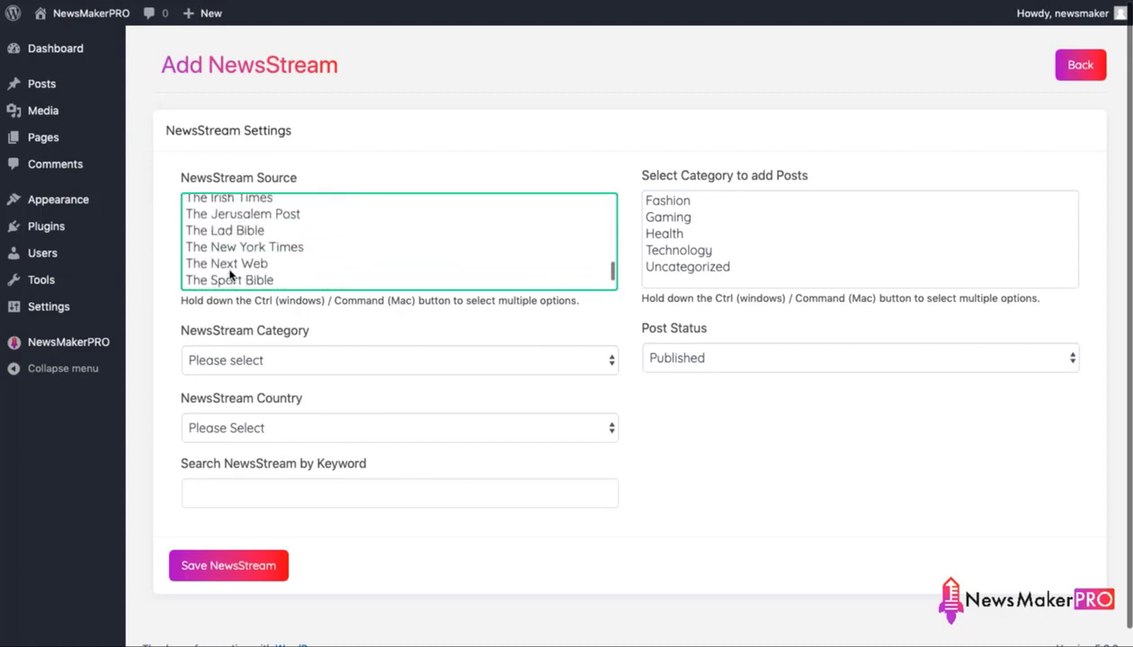
pyautogui.scroll(-10, 230, 274)
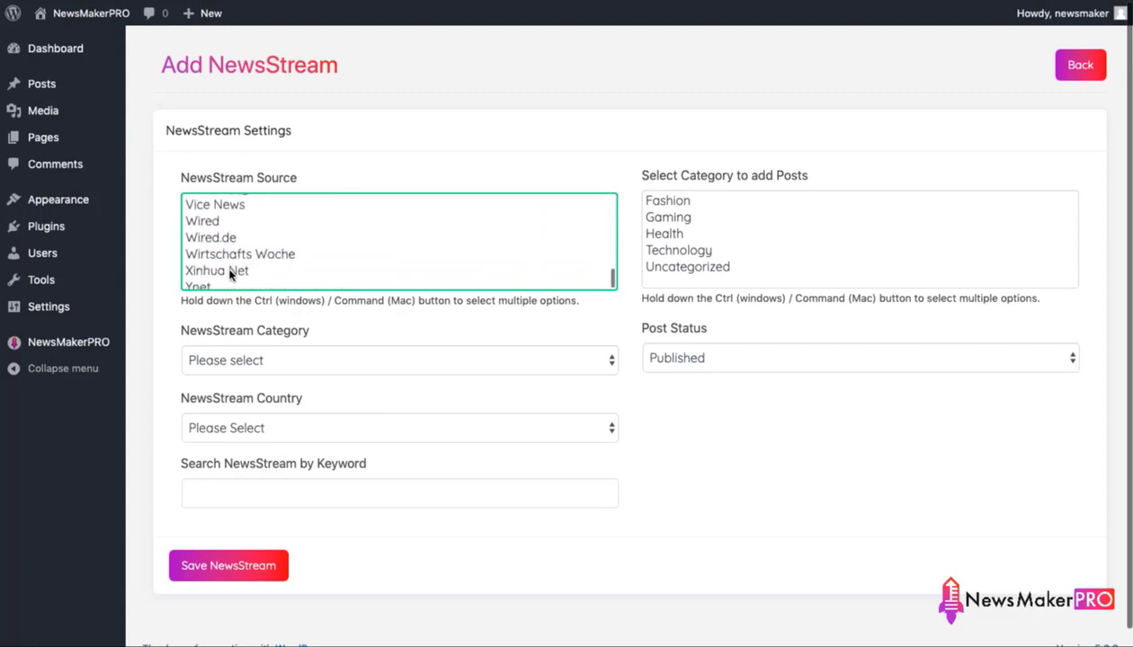
pyautogui.scroll(-2, 231, 274)
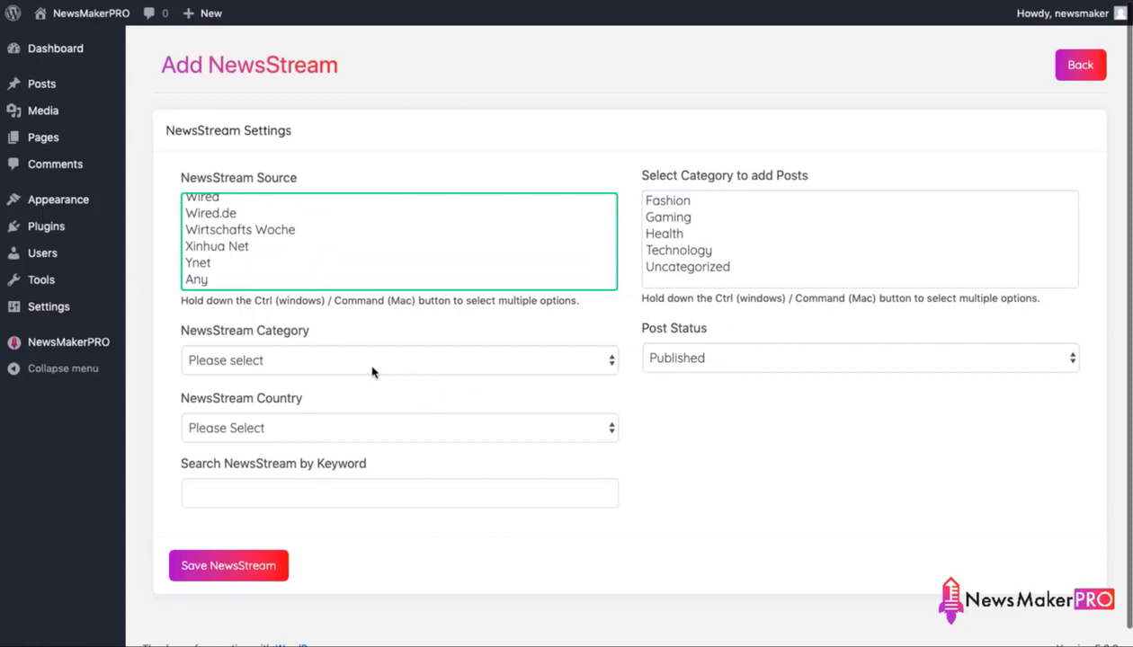
# - Assign the NewsStream's posts to the Technology category and review the NewsStream category, country and keyword options
pyautogui.click(677, 254)
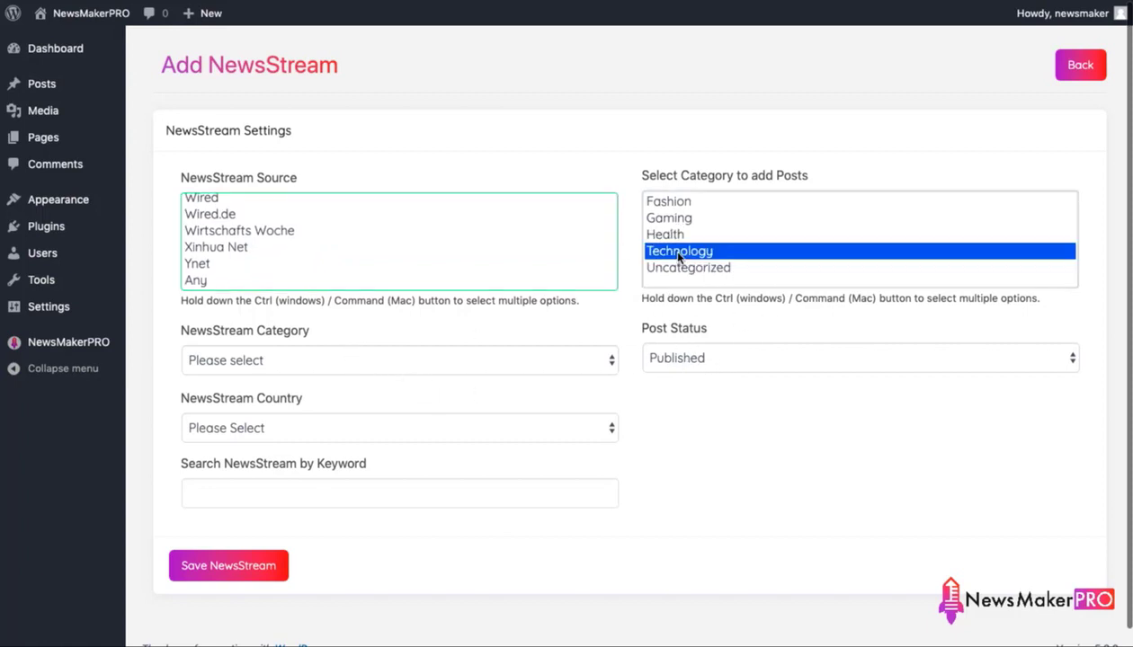
pyautogui.click(266, 364)
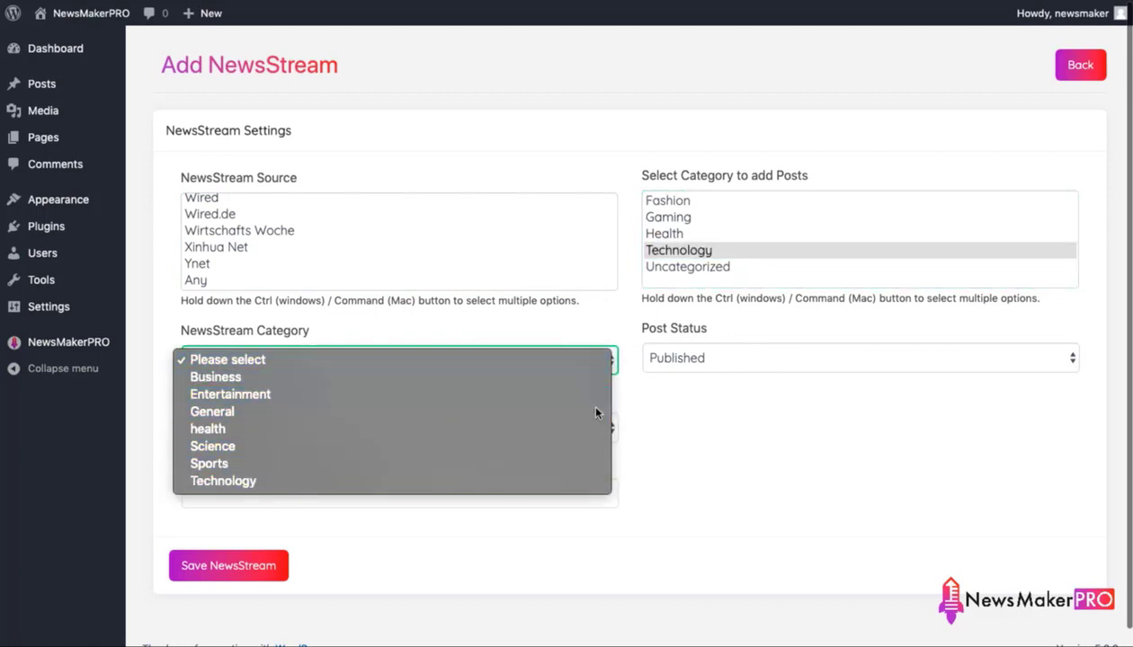
pyautogui.click(644, 426)
pyautogui.click(381, 423)
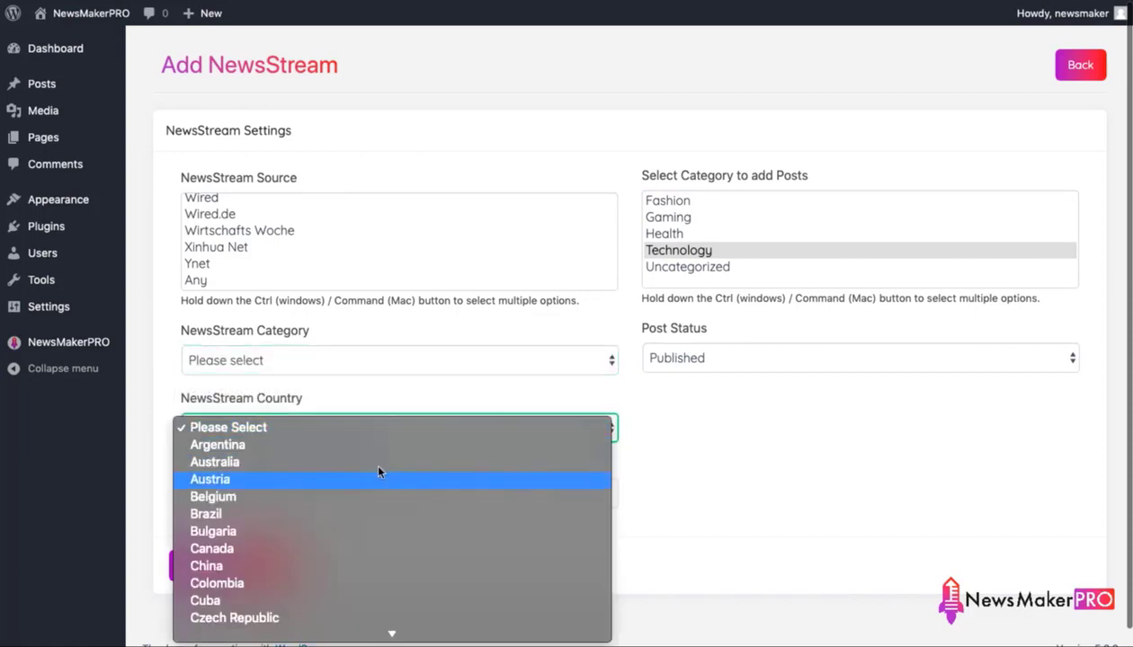
pyautogui.scroll(-10, 377, 538)
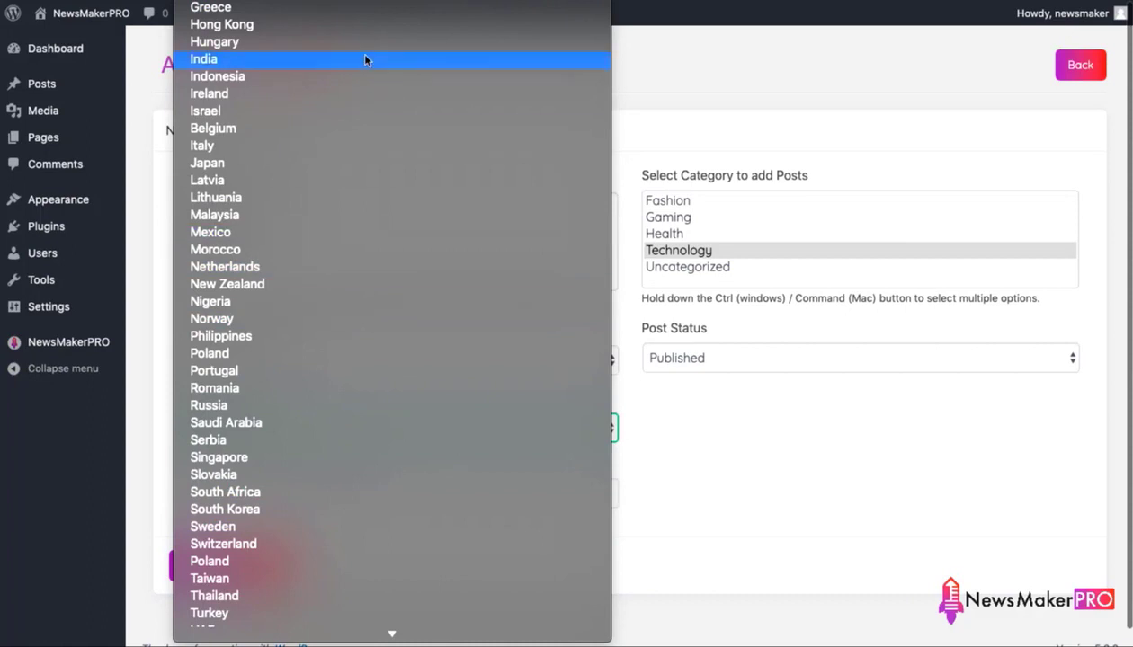
pyautogui.click(662, 420)
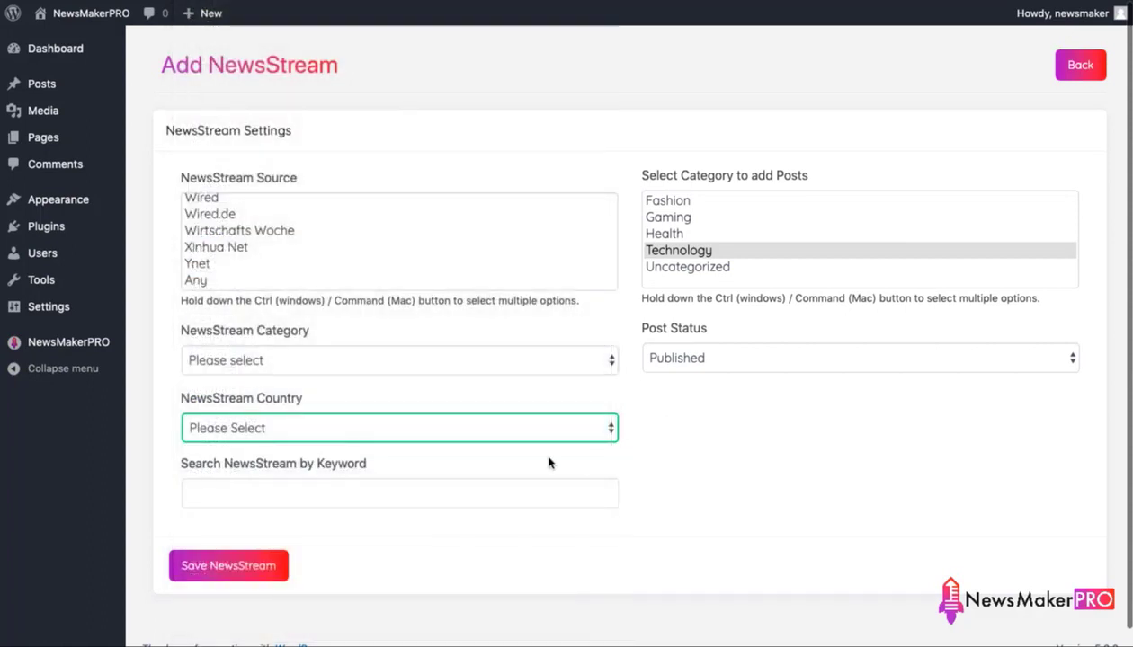
pyautogui.click(299, 502)
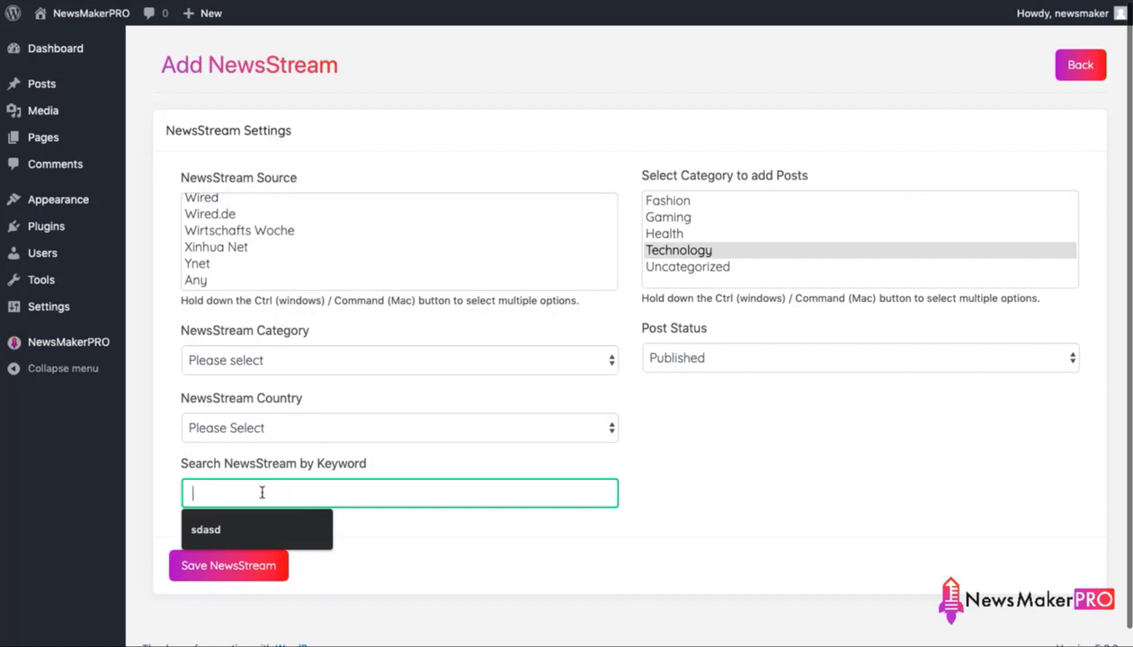
pyautogui.click(455, 540)
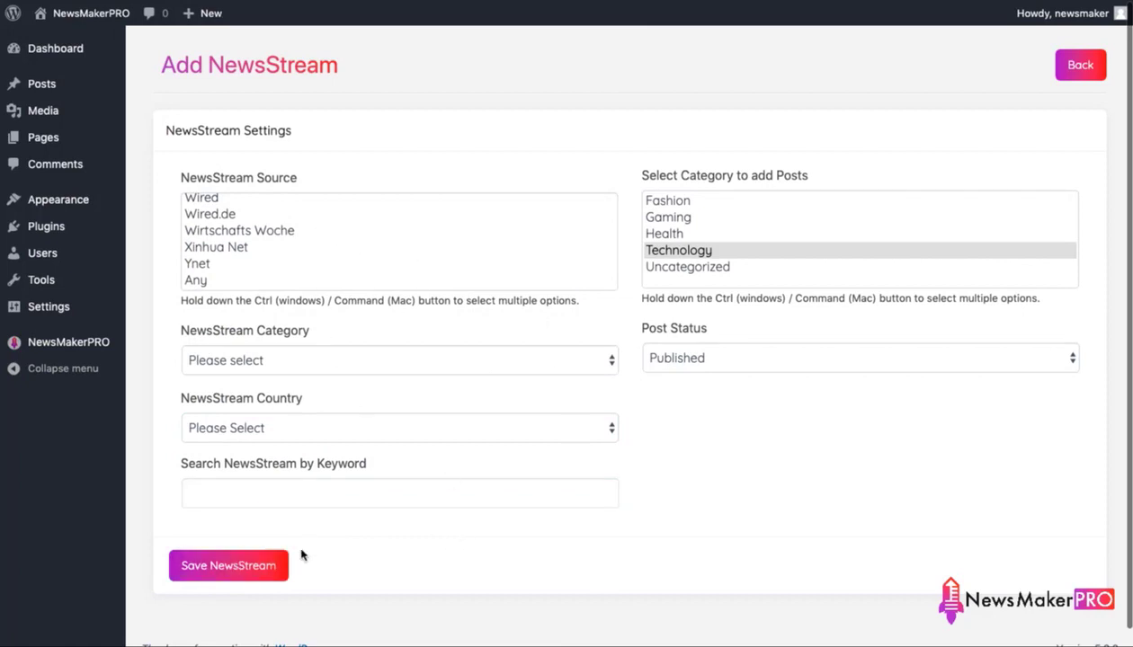
# - Save the NewsStream with the Technology category and Published status, and review the imported posts in the full posts list
pyautogui.click(235, 562)
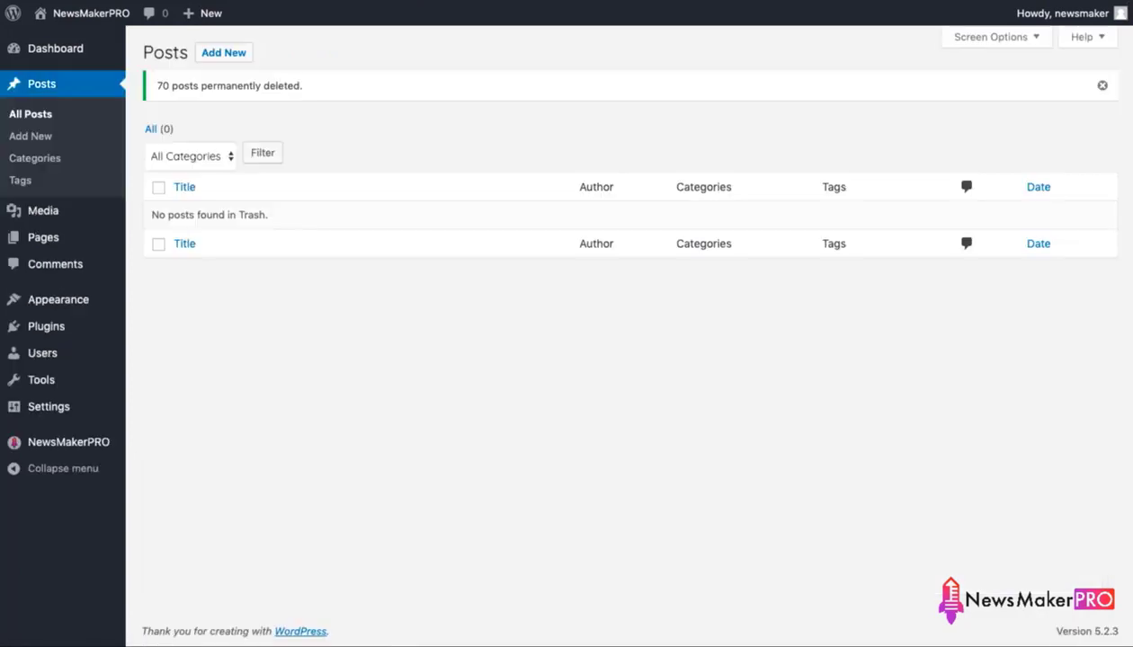
pyautogui.click(30, 116)
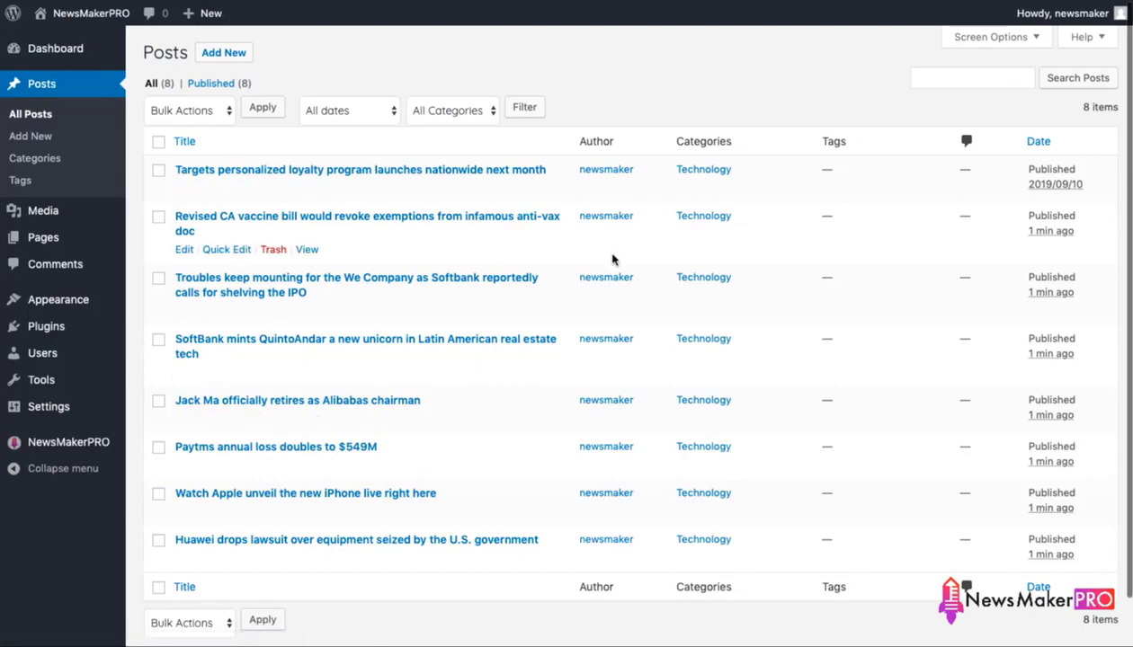
pyautogui.scroll(-2, 612, 540)
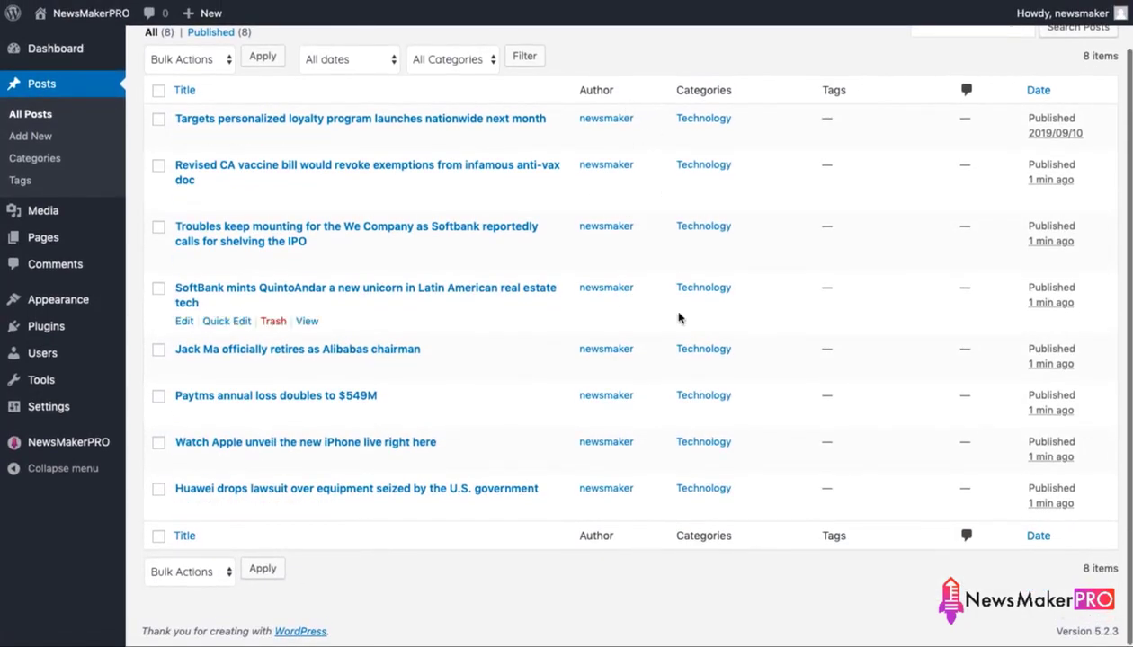
pyautogui.scroll(2, 678, 261)
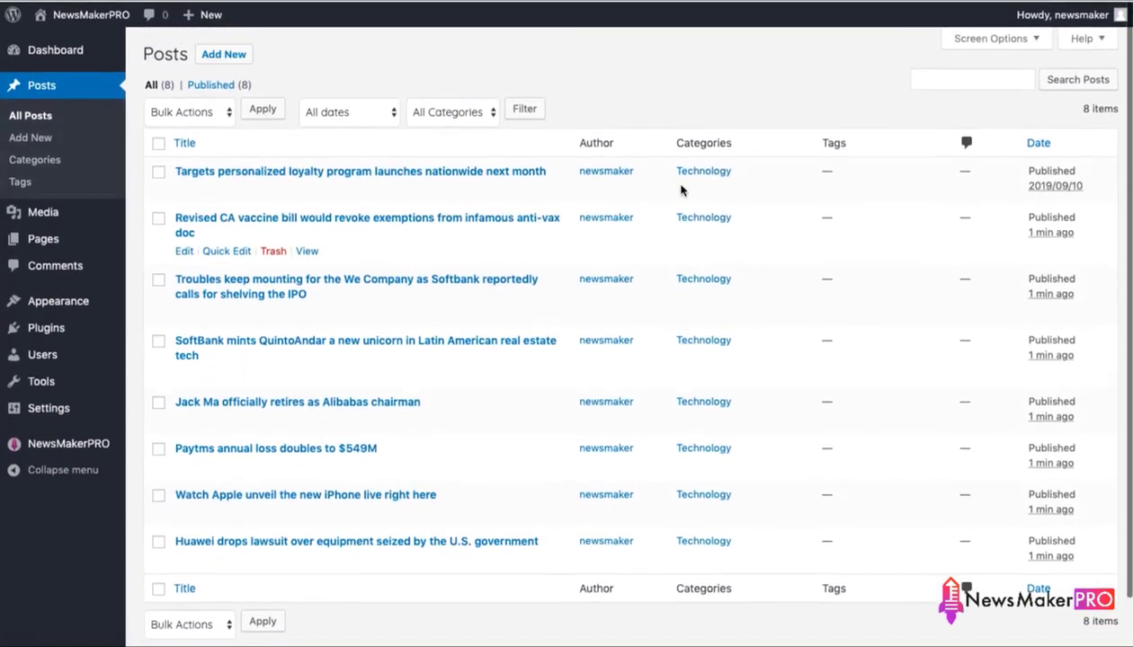
pyautogui.scroll(-2, 656, 323)
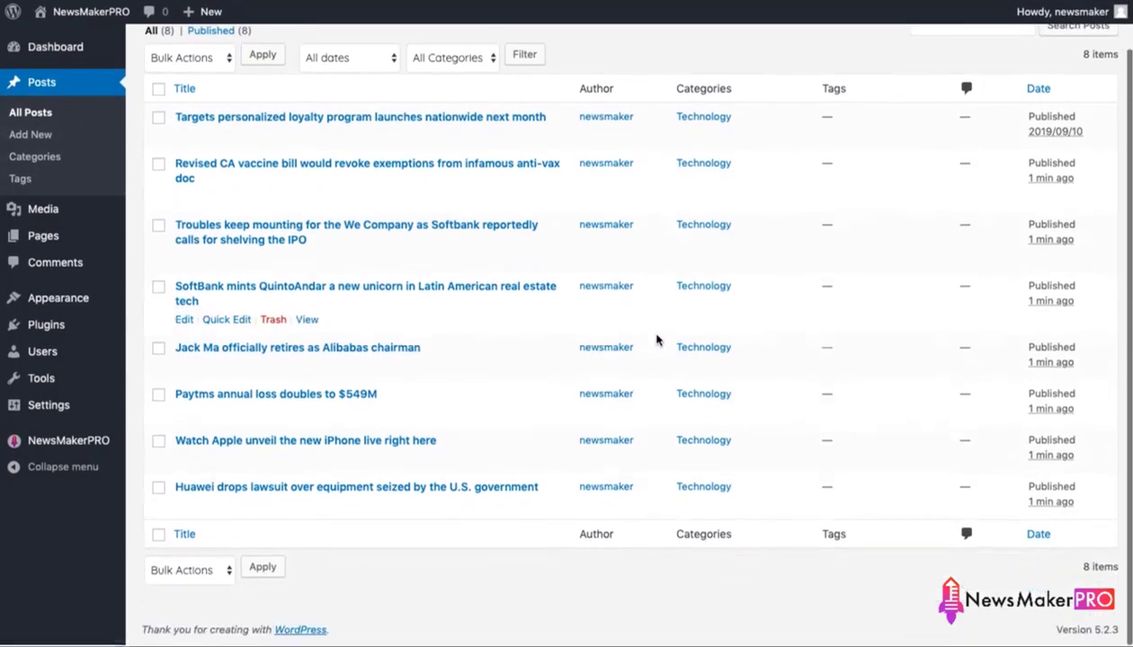
pyautogui.scroll(2, 576, 225)
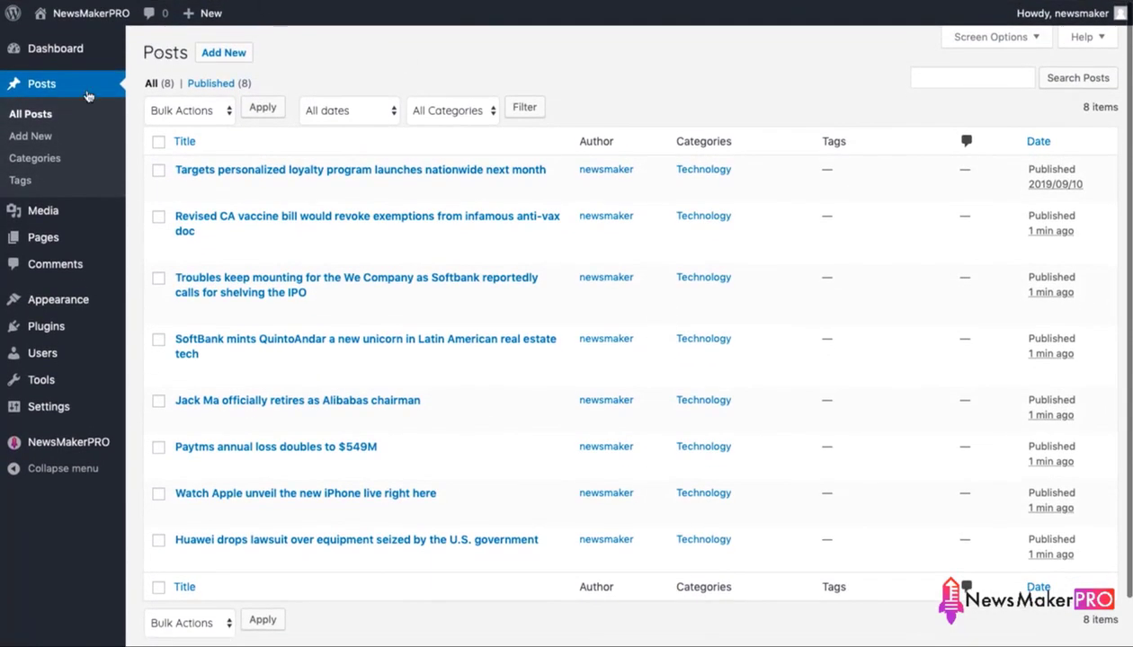
# - Reload the full posts list repeatedly to follow new posts arriving from the NewsStream
pyautogui.click(40, 115)
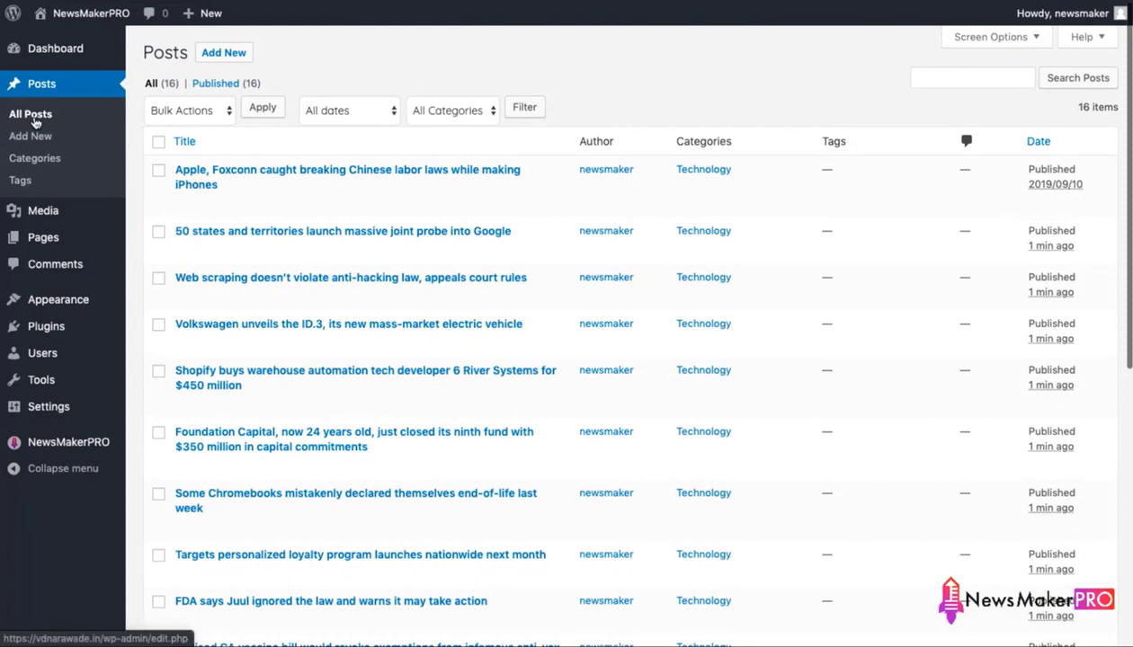
pyautogui.click(34, 117)
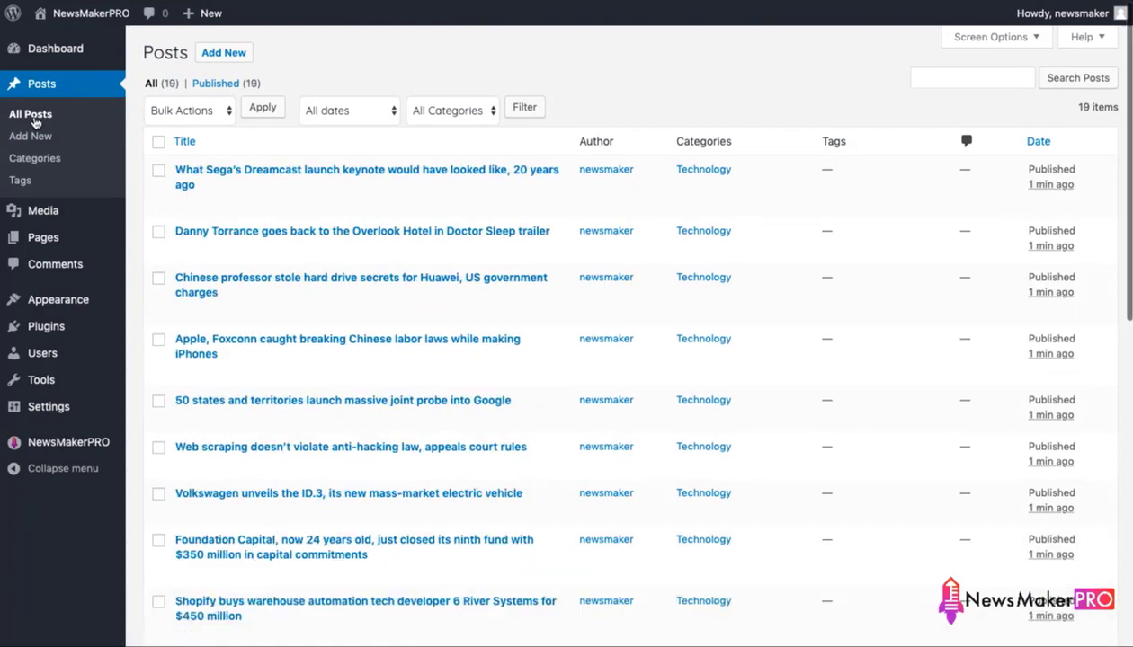
pyautogui.click(34, 117)
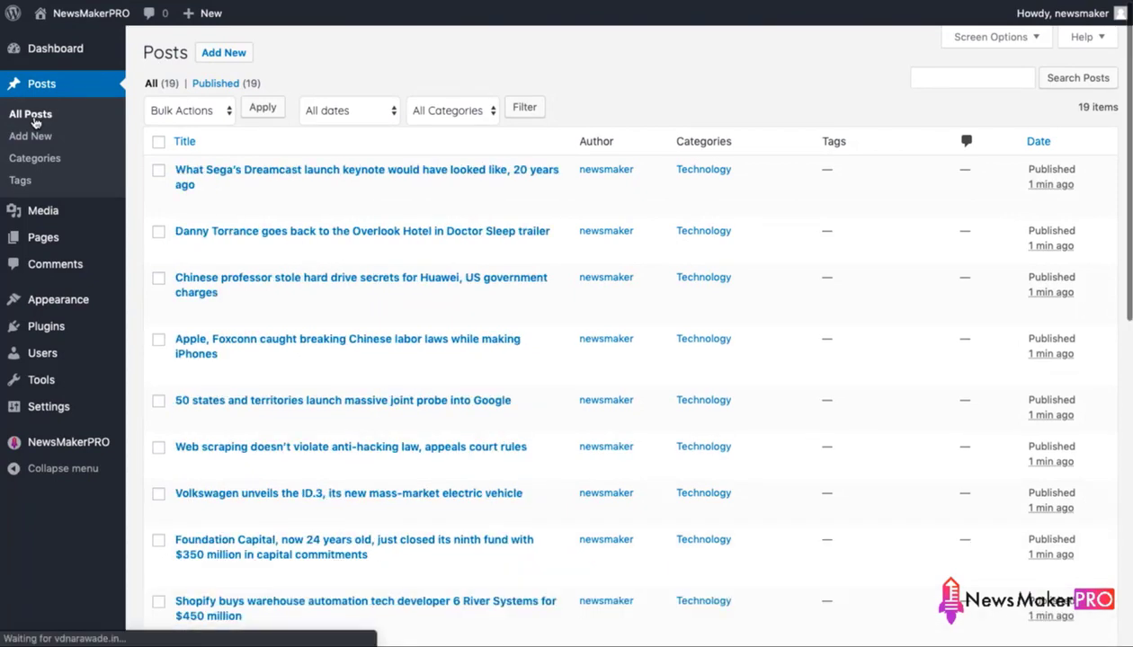
pyautogui.click(34, 118)
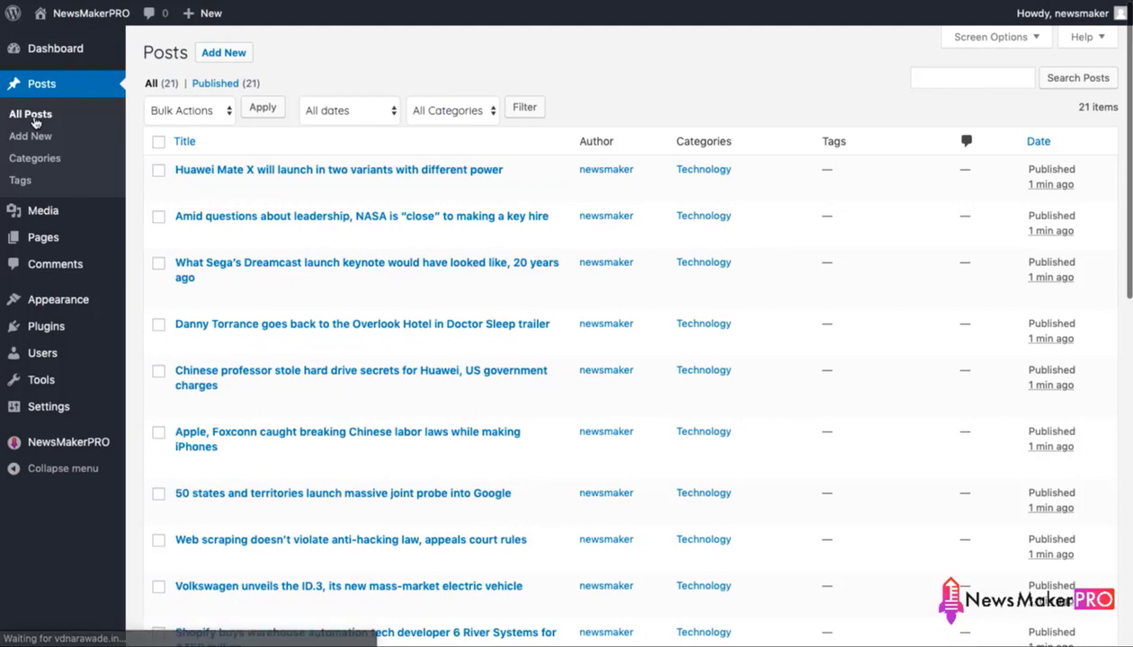
pyautogui.click(34, 118)
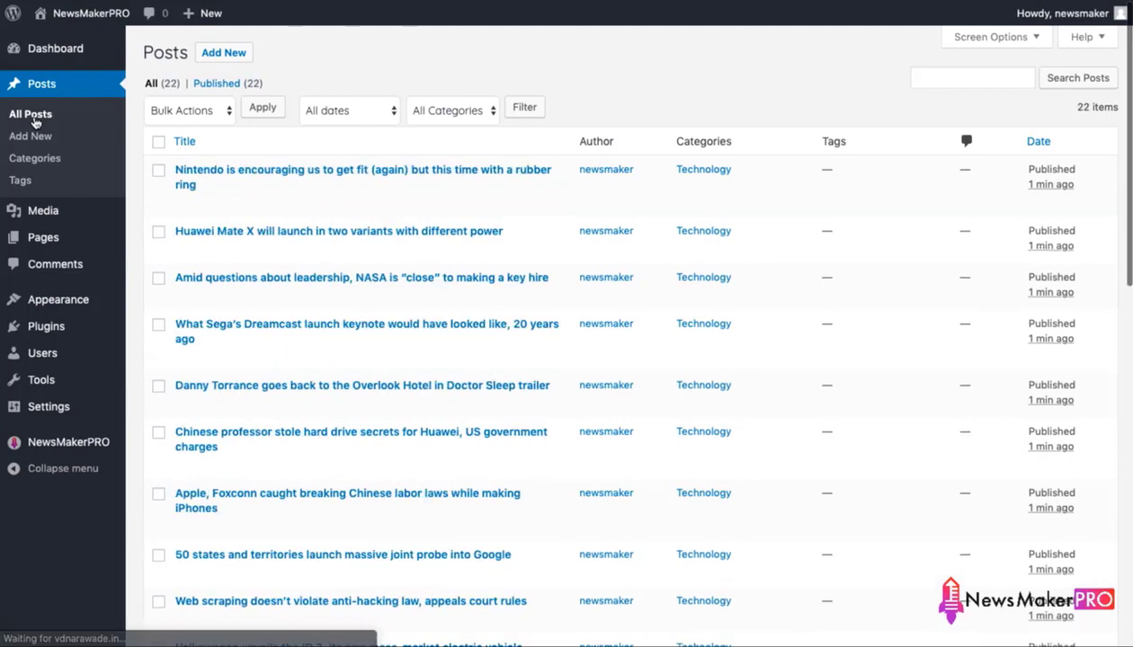
pyautogui.click(34, 118)
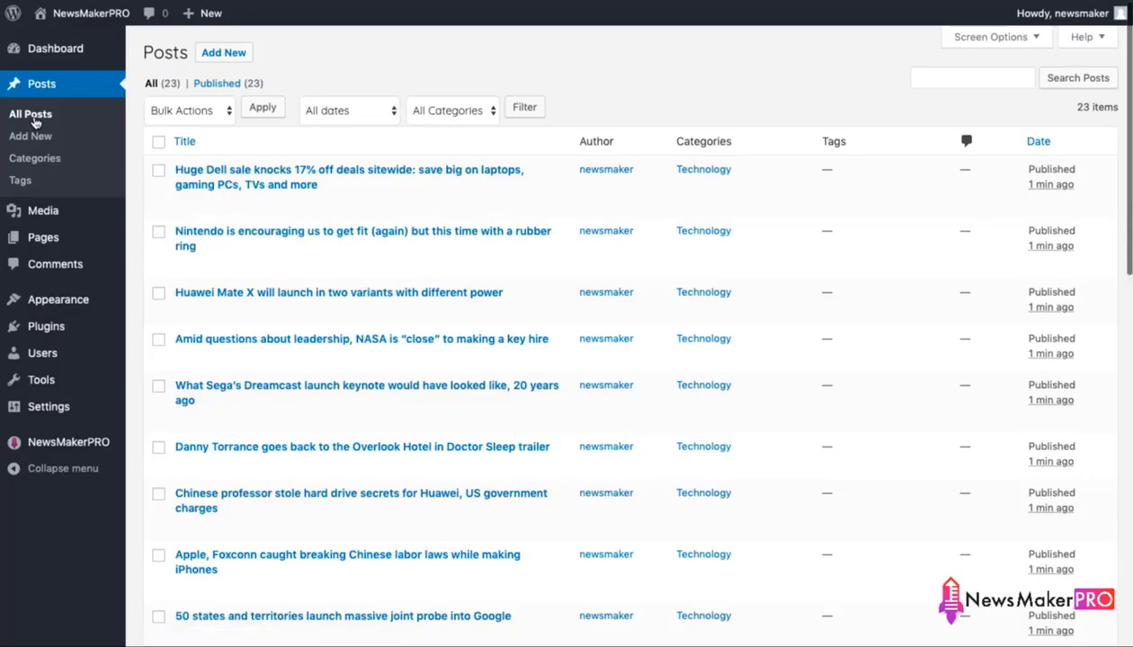
pyautogui.click(34, 119)
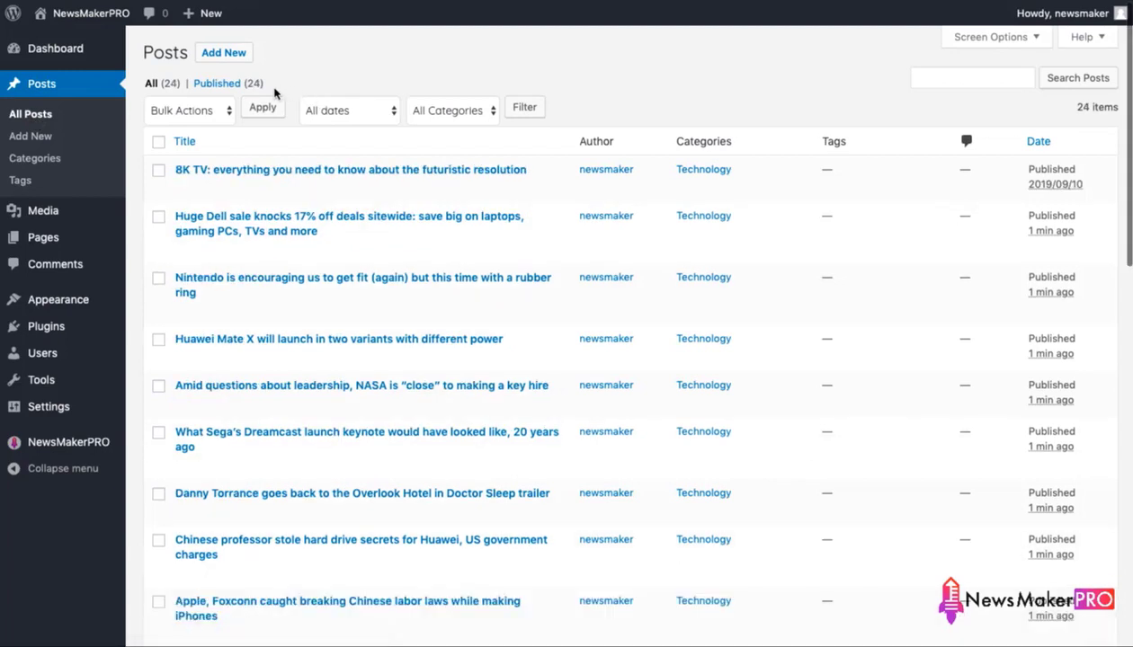
pyautogui.click(61, 117)
pyautogui.click(61, 116)
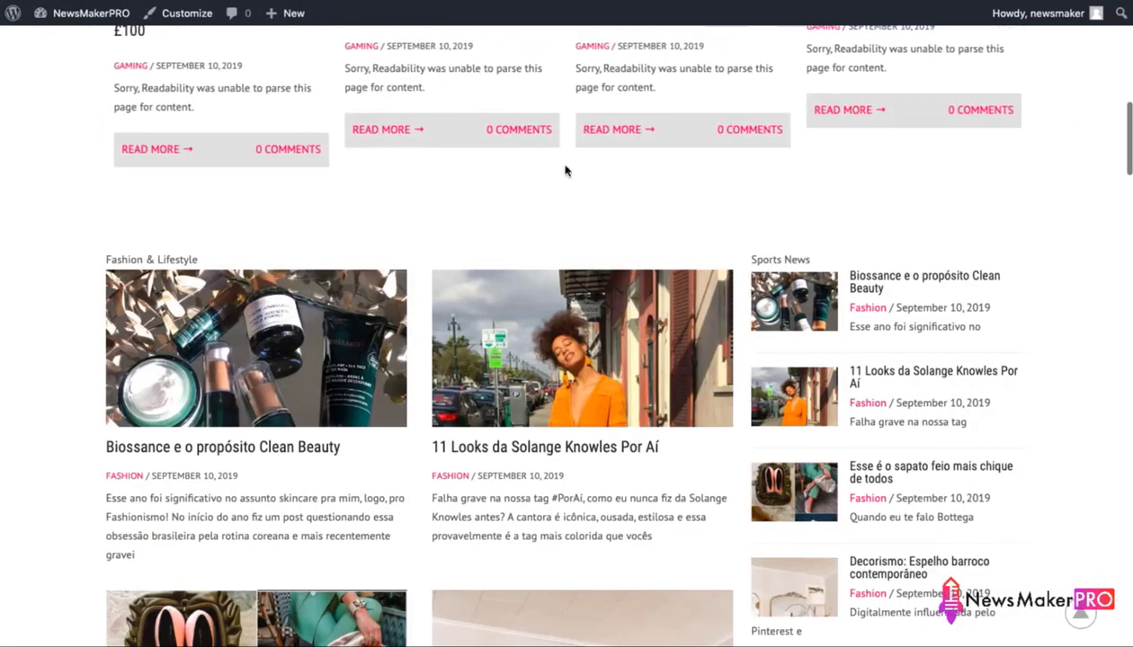
# - Reload the website's home page and look through the news sections for the imported technology posts
pyautogui.scroll(10, 517, 184)
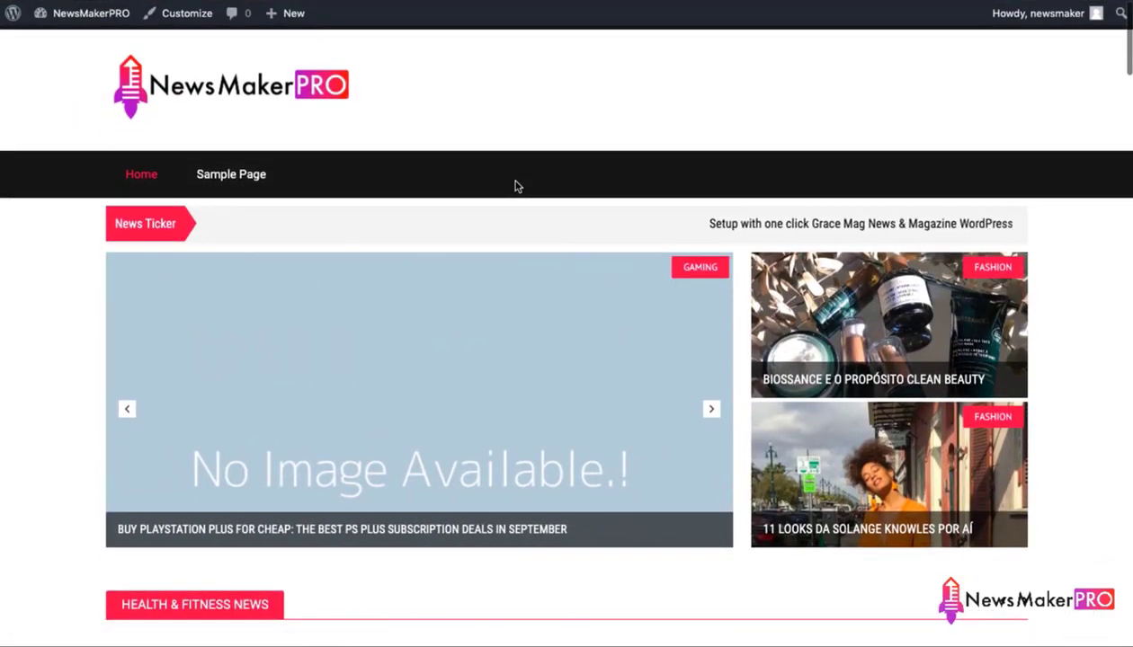
pyautogui.press('F5')
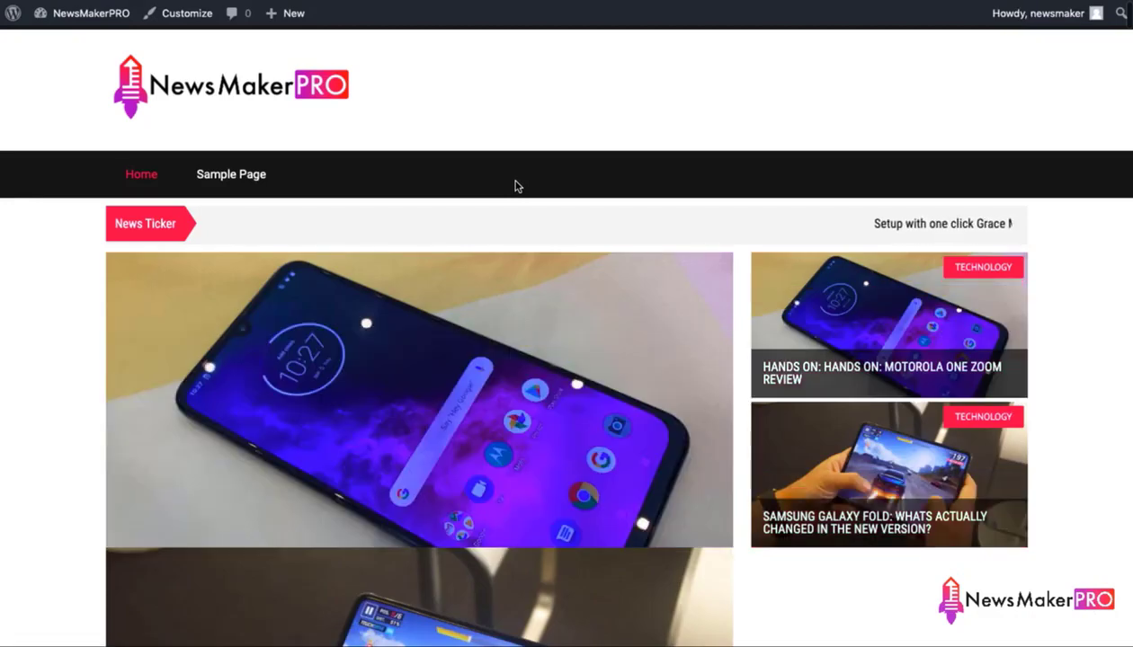
pyautogui.scroll(-3, 531, 498)
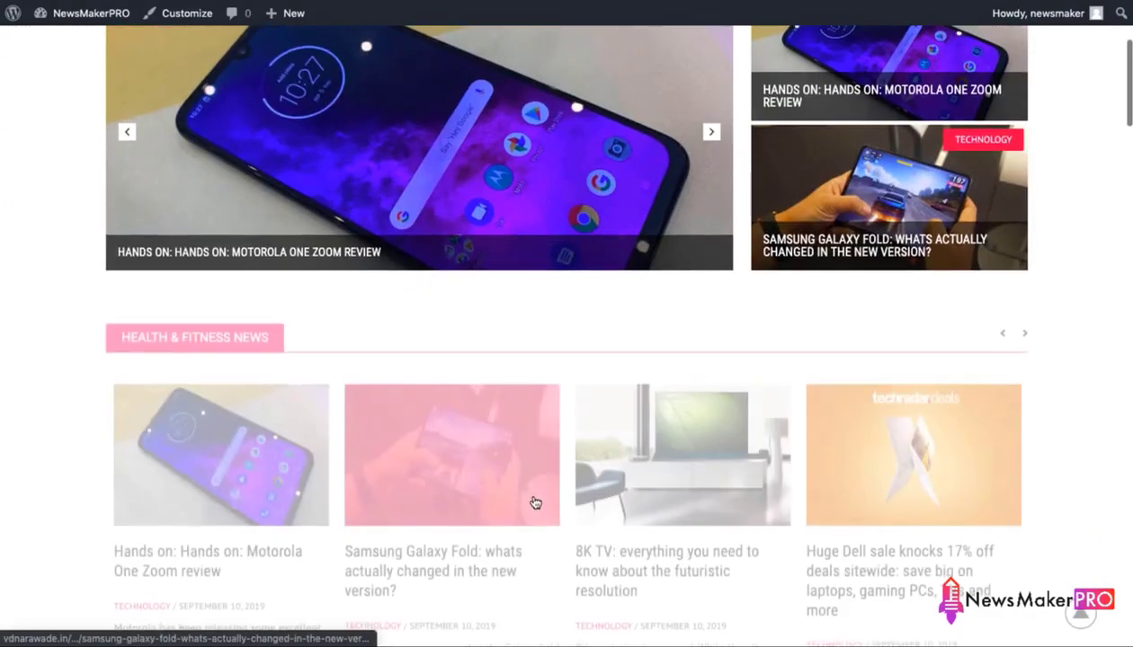
pyautogui.scroll(-4, 535, 502)
pyautogui.scroll(-4, 533, 502)
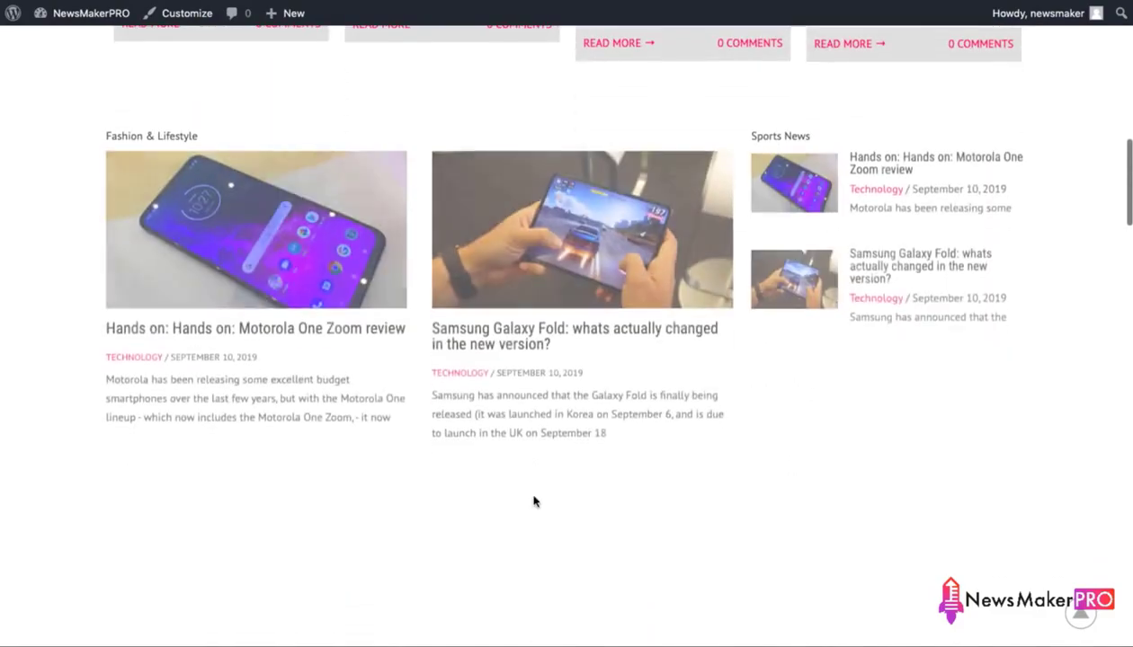
pyautogui.scroll(6, 533, 501)
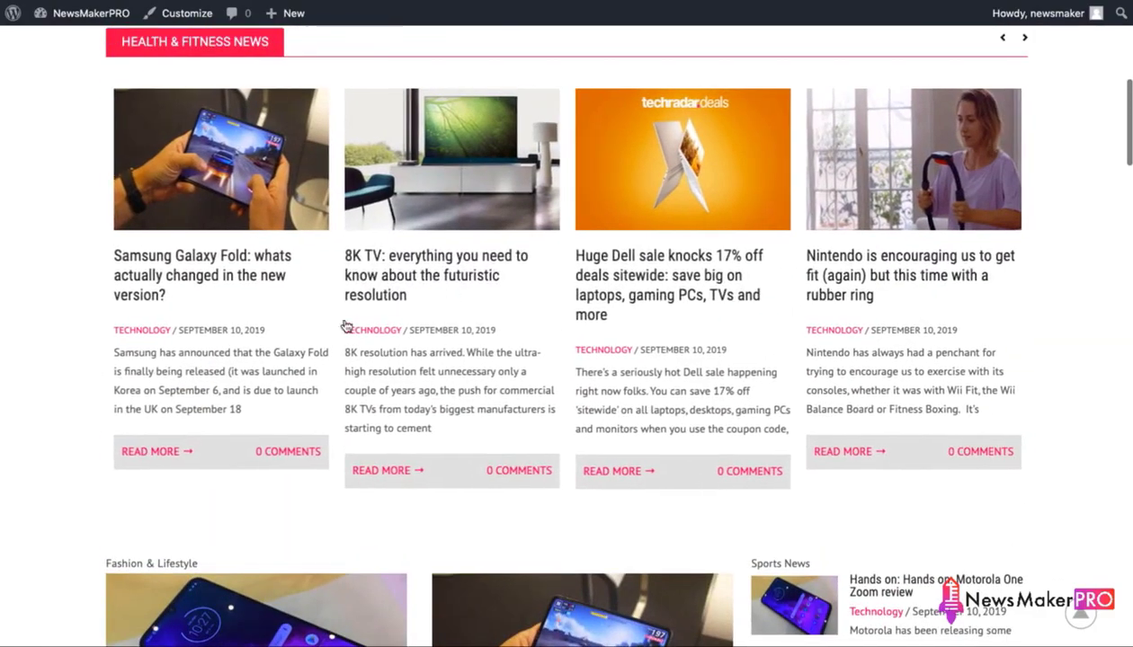
# - Open the post "8K TV: everything you need to know about the futuristic resolution" from the home page and look through the whole article
pyautogui.click(408, 272)
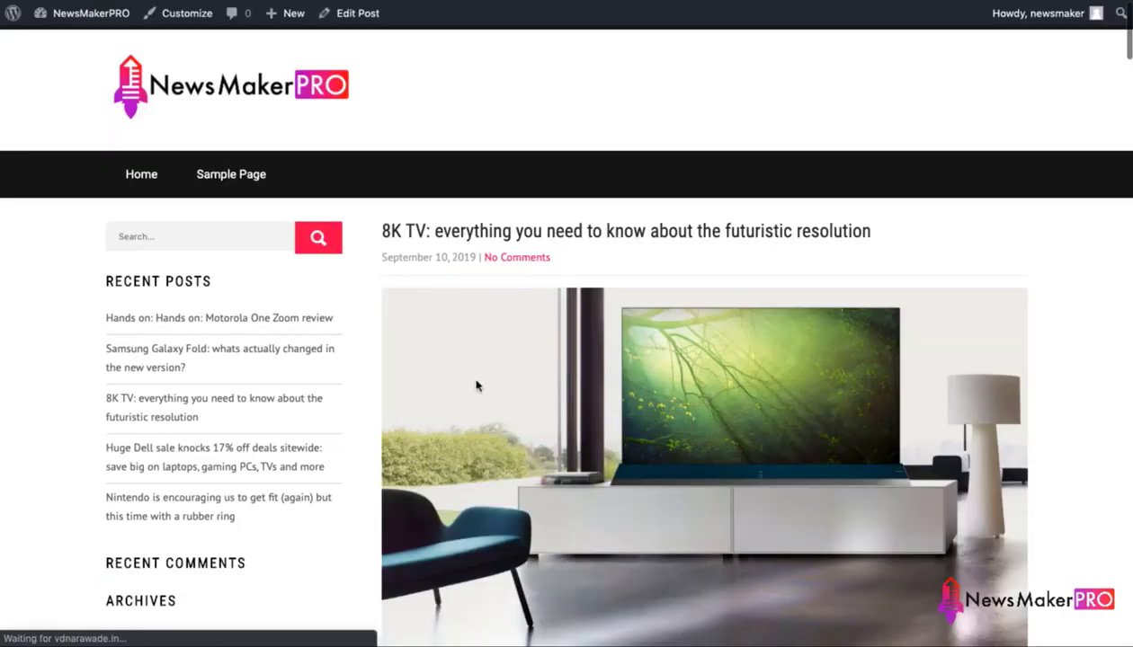
pyautogui.scroll(-3, 478, 387)
pyautogui.scroll(-16, 586, 532)
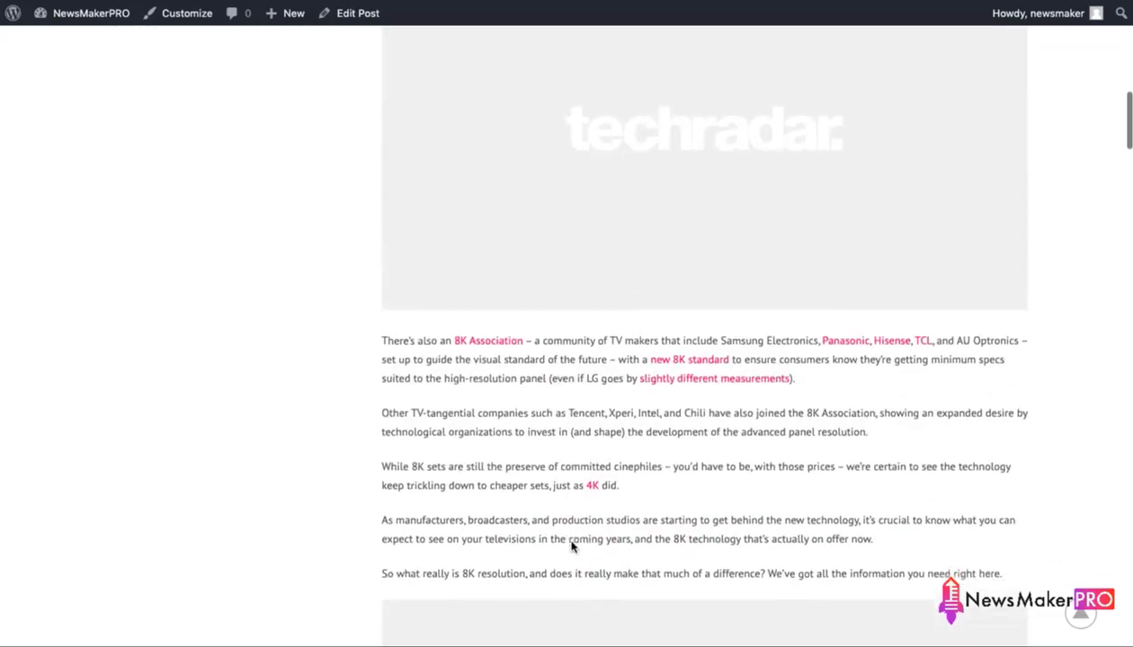
pyautogui.scroll(-20, 571, 540)
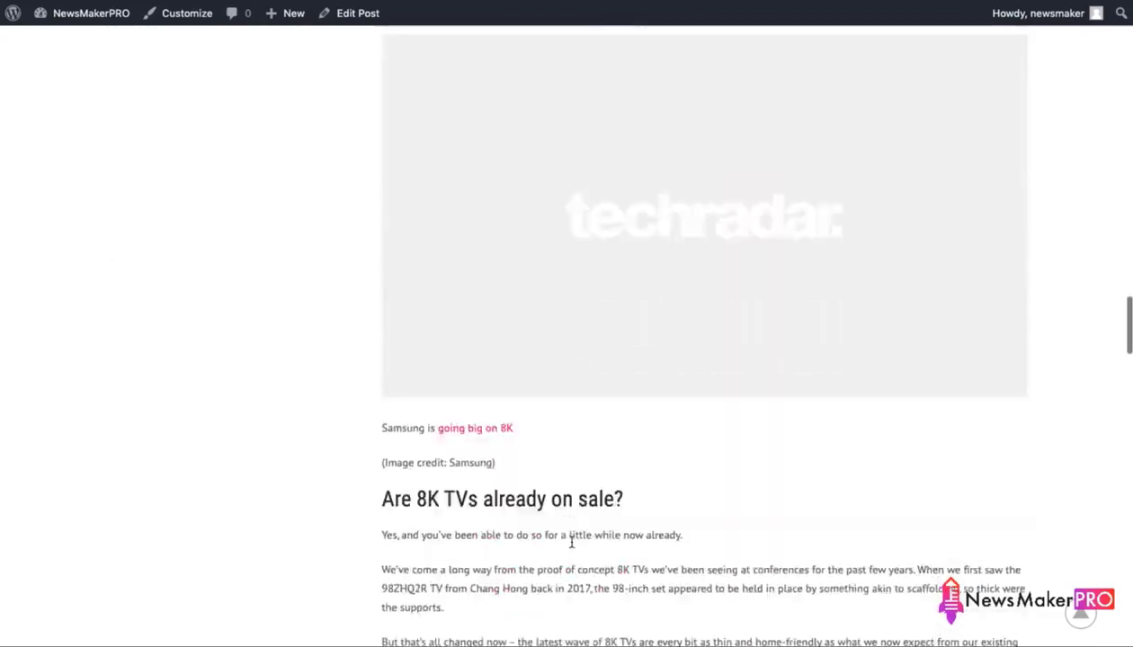
pyautogui.scroll(-15, 571, 541)
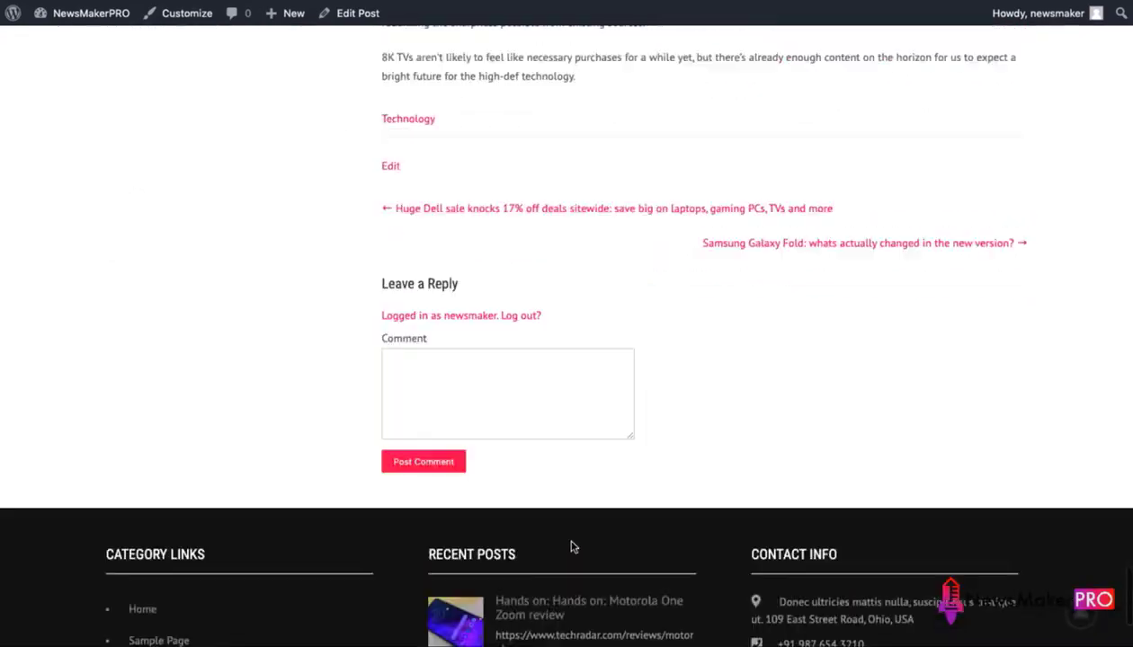
pyautogui.scroll(20, 571, 544)
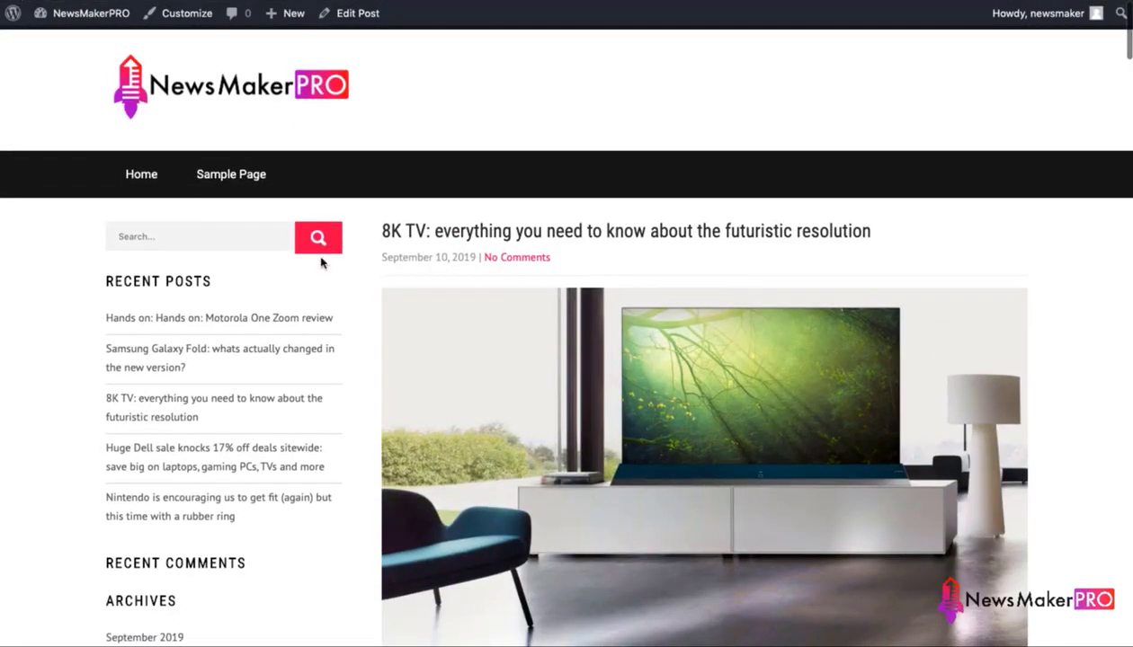
# - Open the post "Samsung Galaxy Fold: whats actually changed in the new version?" from the recent posts and look through the article
pyautogui.click(314, 253)
pyautogui.scroll(-1, 593, 513)
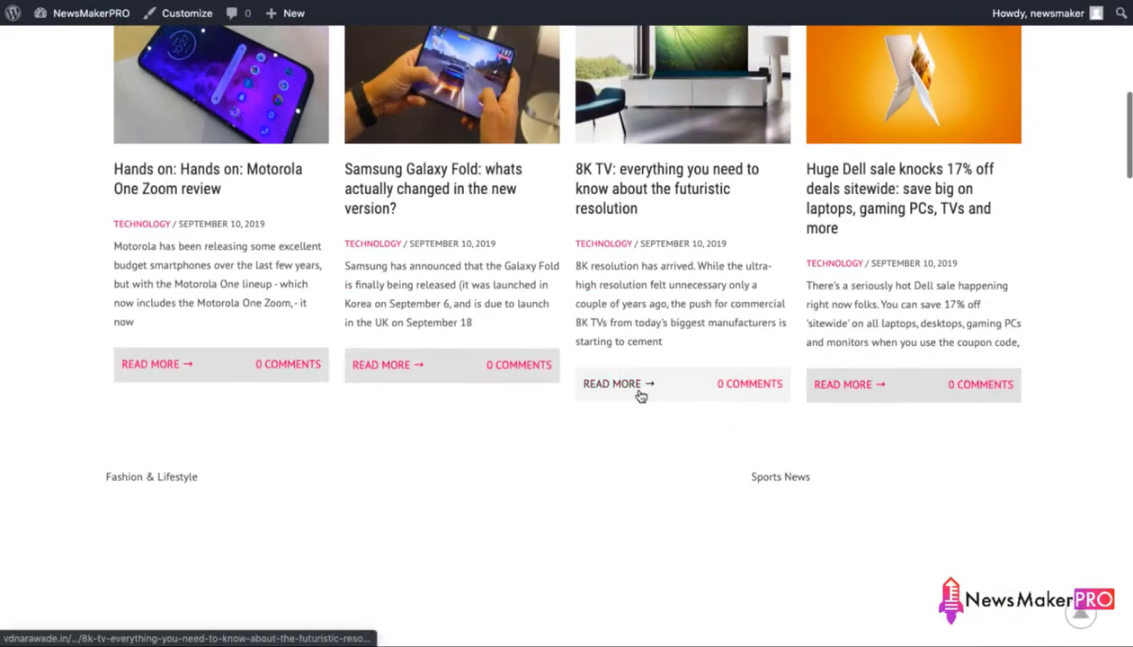
pyautogui.hotkey('alt', 'Left')
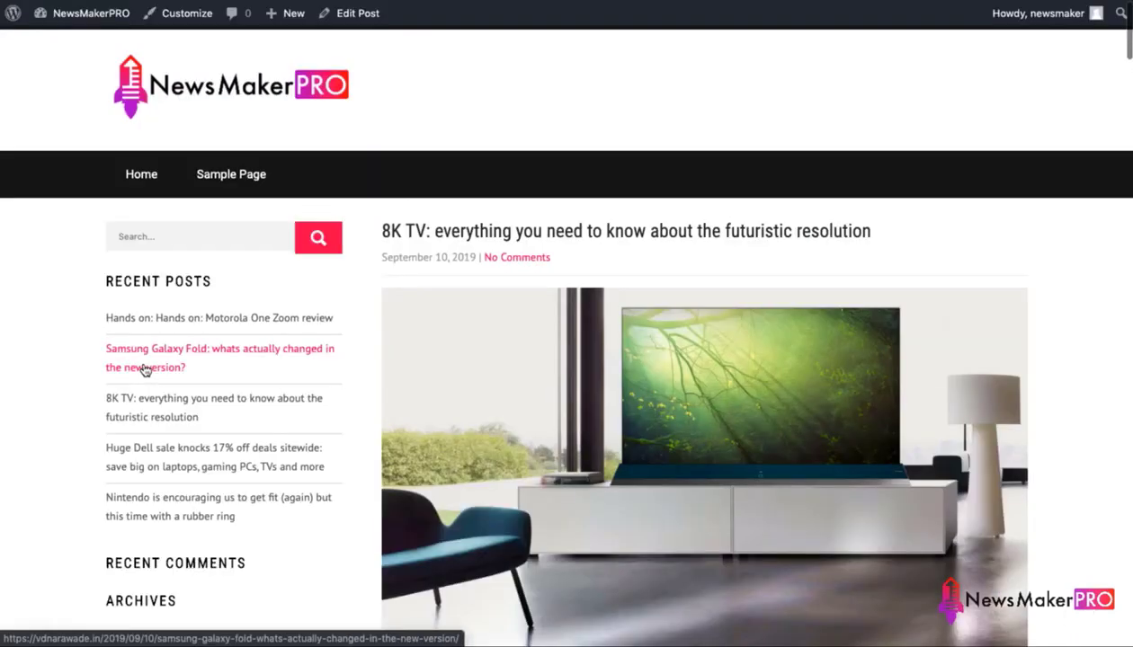
pyautogui.click(144, 369)
pyautogui.scroll(-12, 637, 546)
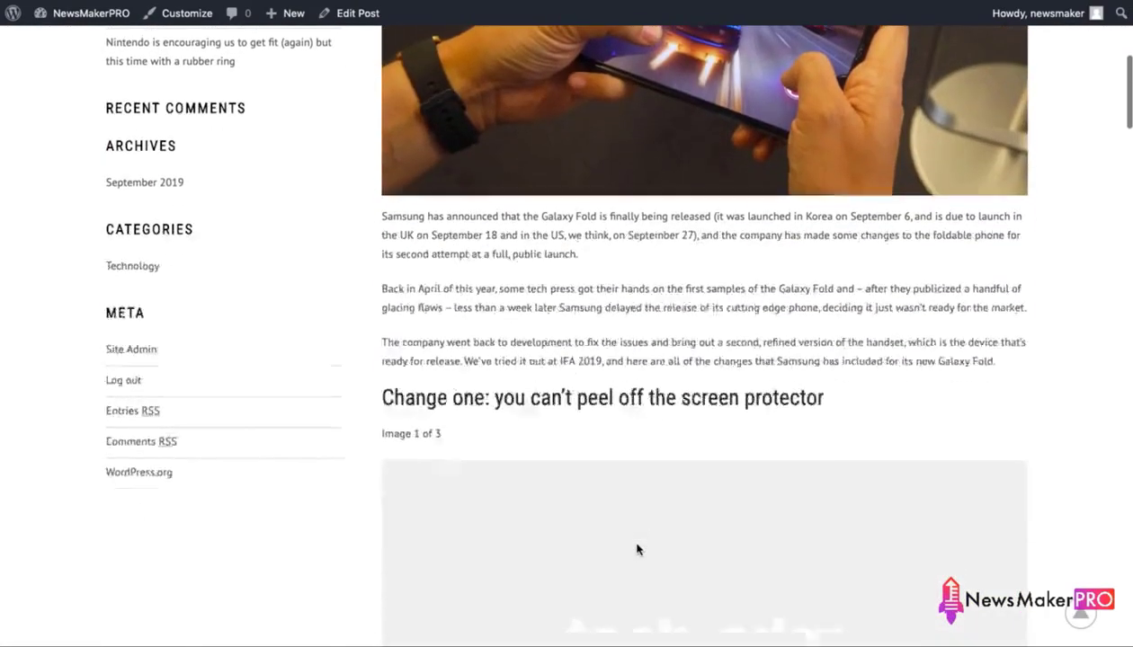
pyautogui.scroll(-10, 638, 548)
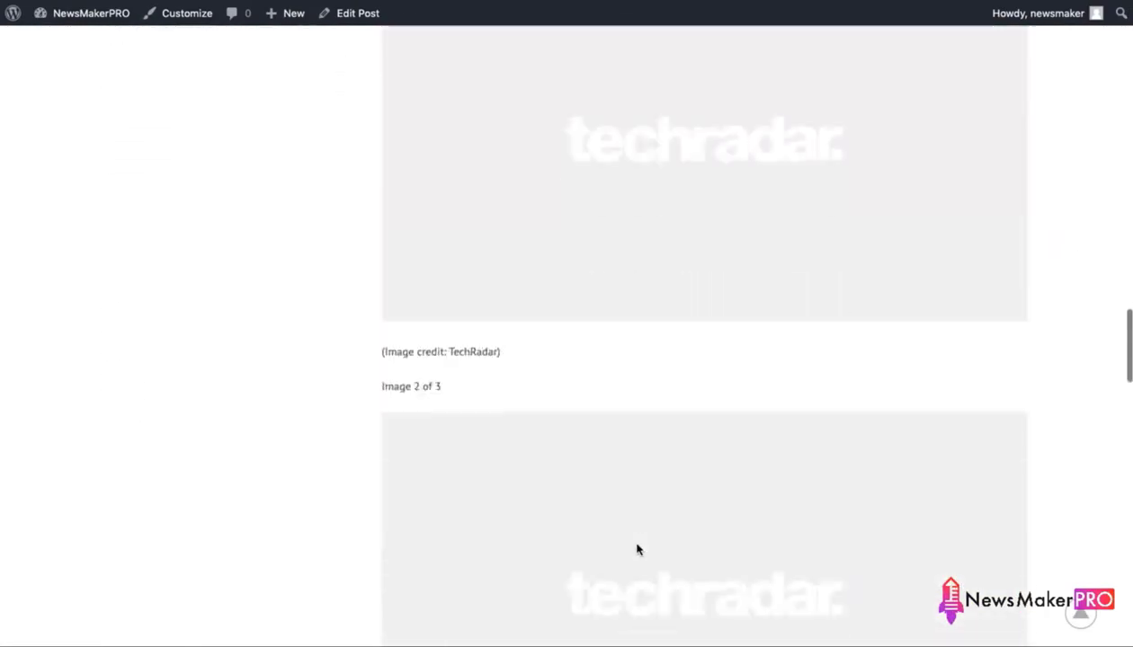
pyautogui.scroll(-10, 638, 546)
pyautogui.scroll(20, 638, 546)
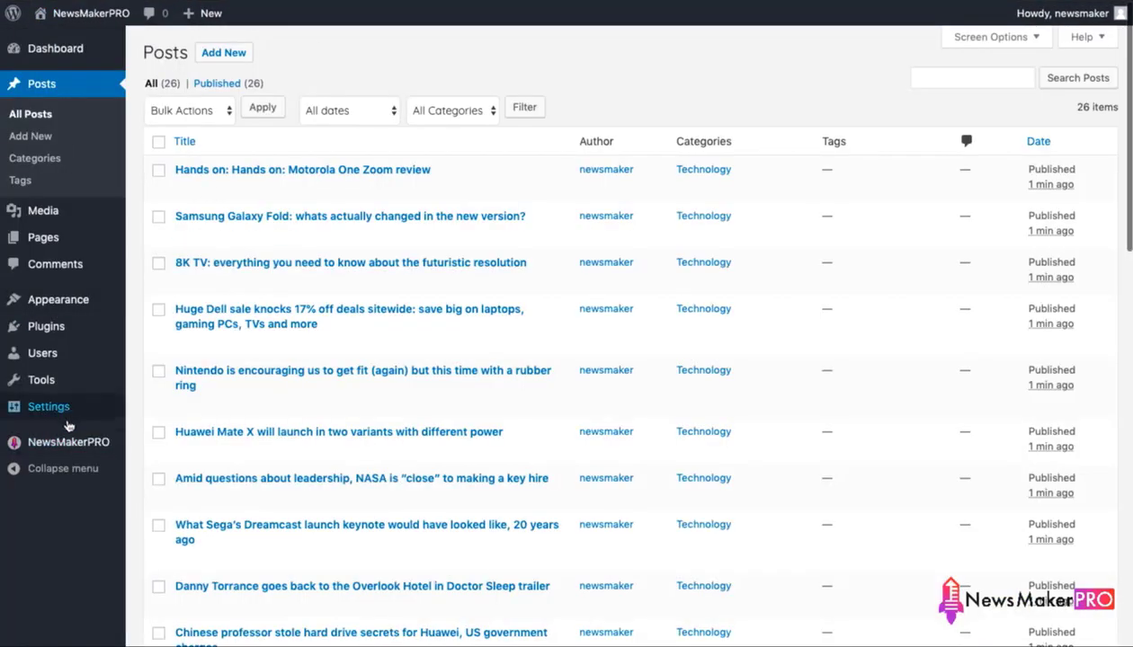
# - Show the news sources of the NewsAPI.org stream in NewsMakerPRO's News Streams overview and refresh that stream
pyautogui.moveTo(66, 442)
pyautogui.click(180, 513)
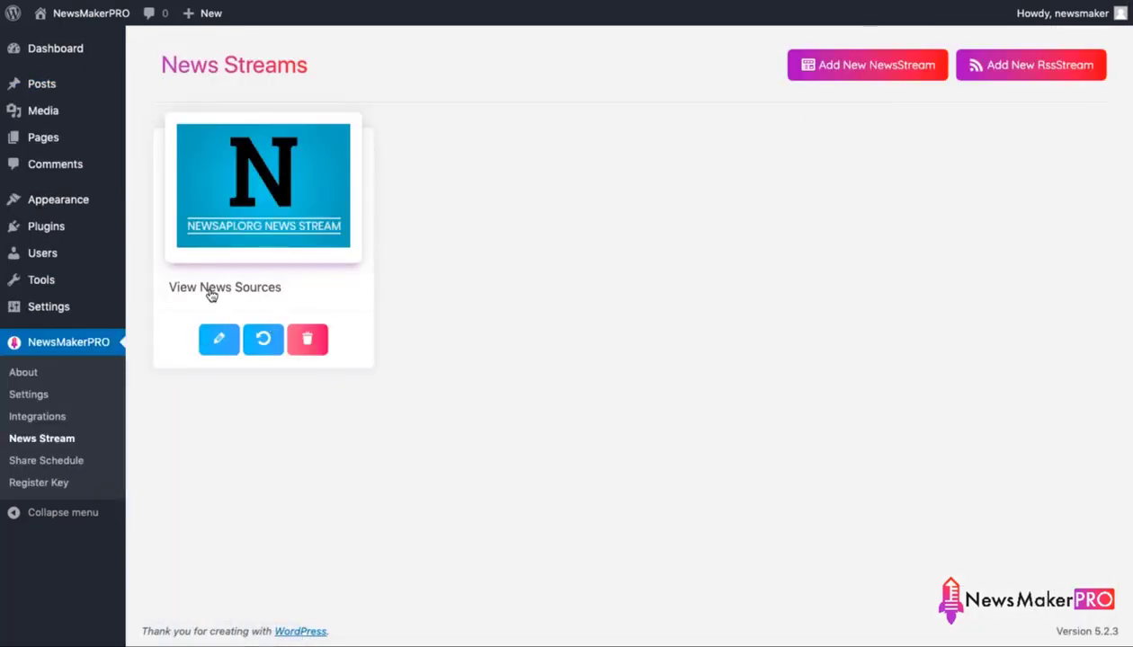
pyautogui.click(211, 293)
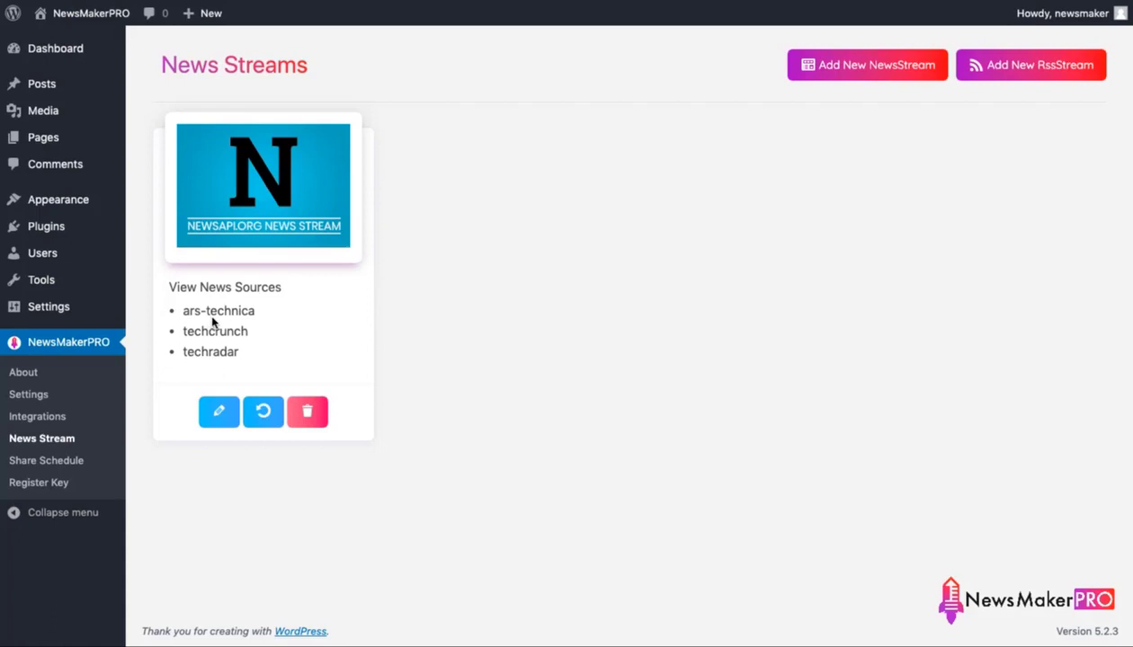
pyautogui.click(261, 410)
# - Add an RSS NewsStream from the NewsMaker RSS source database using fashionismo.com [Travel], assign its posts to the Fashion category and save it
pyautogui.click(1028, 67)
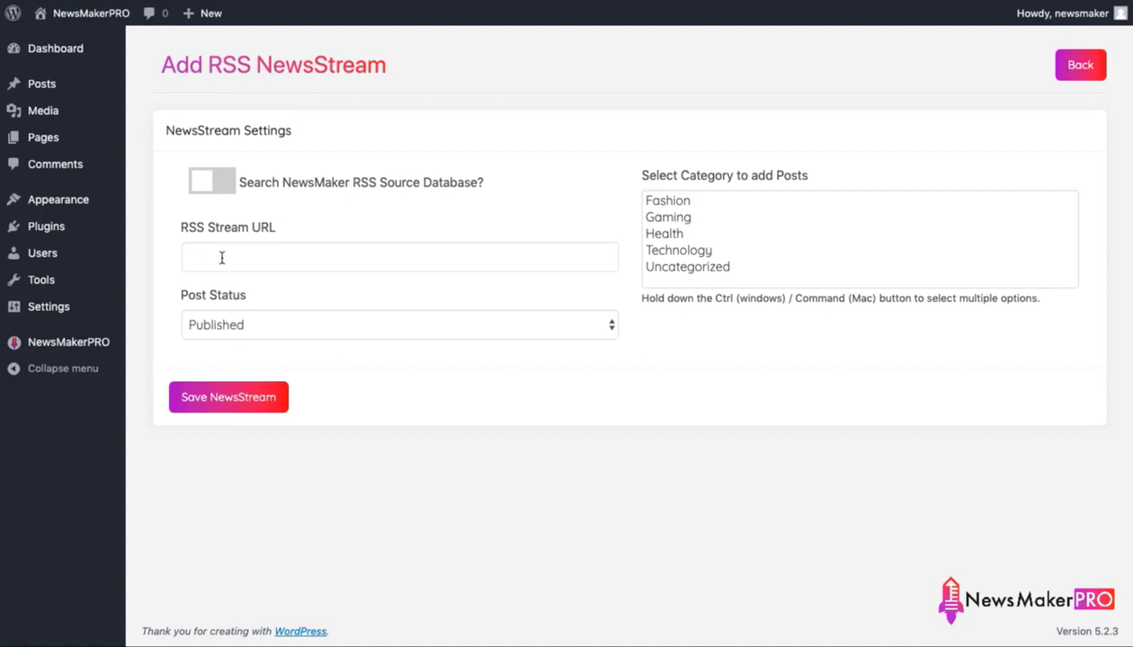
pyautogui.click(214, 185)
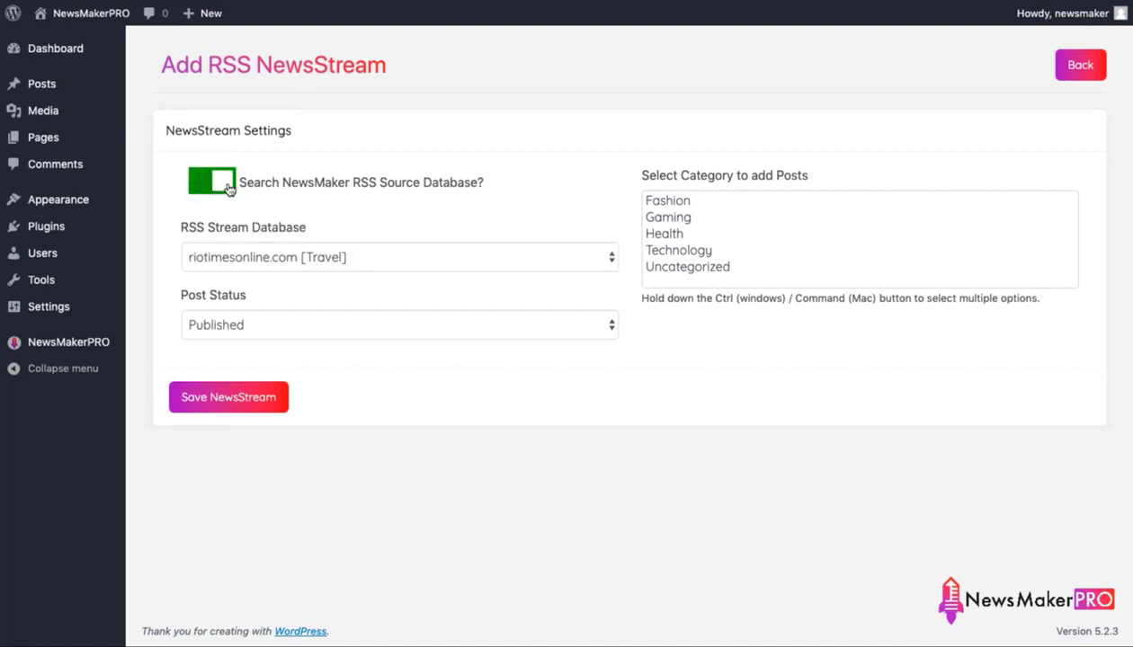
pyautogui.click(351, 257)
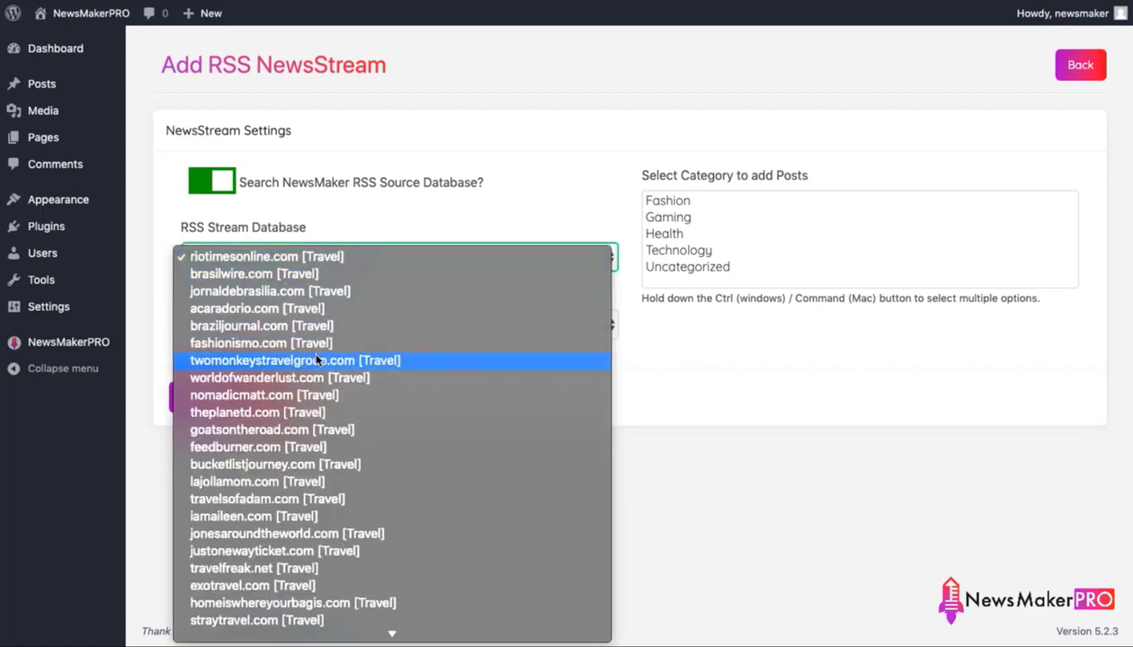
pyautogui.scroll(-10, 324, 478)
pyautogui.scroll(-3, 324, 481)
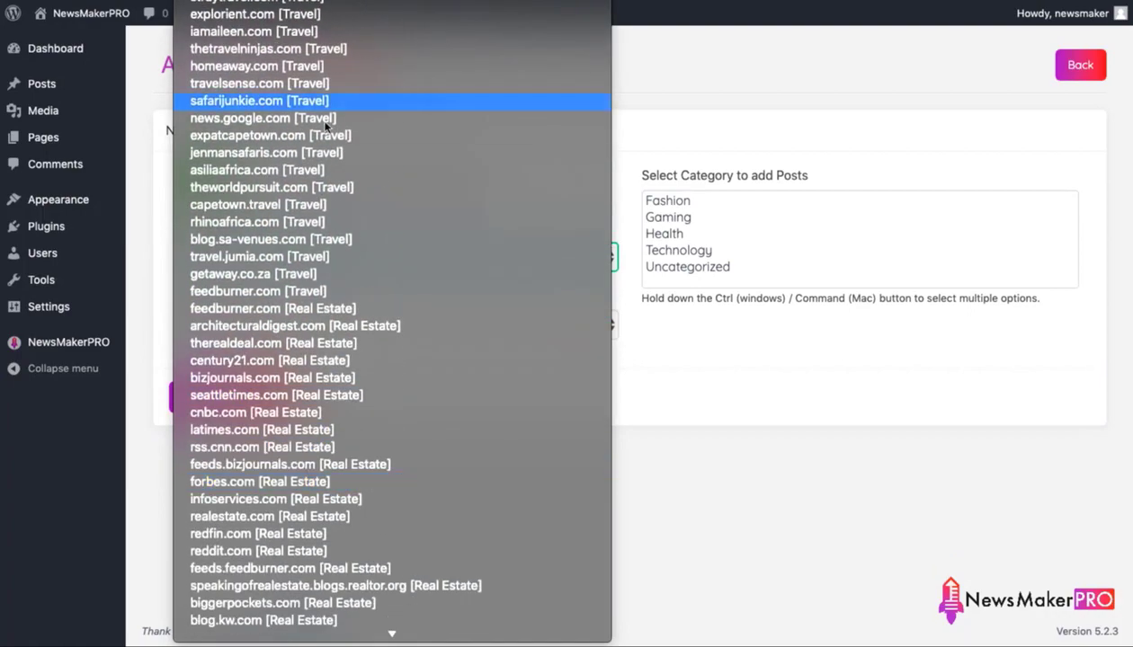
pyautogui.scroll(-10, 288, 508)
pyautogui.scroll(-20, 291, 517)
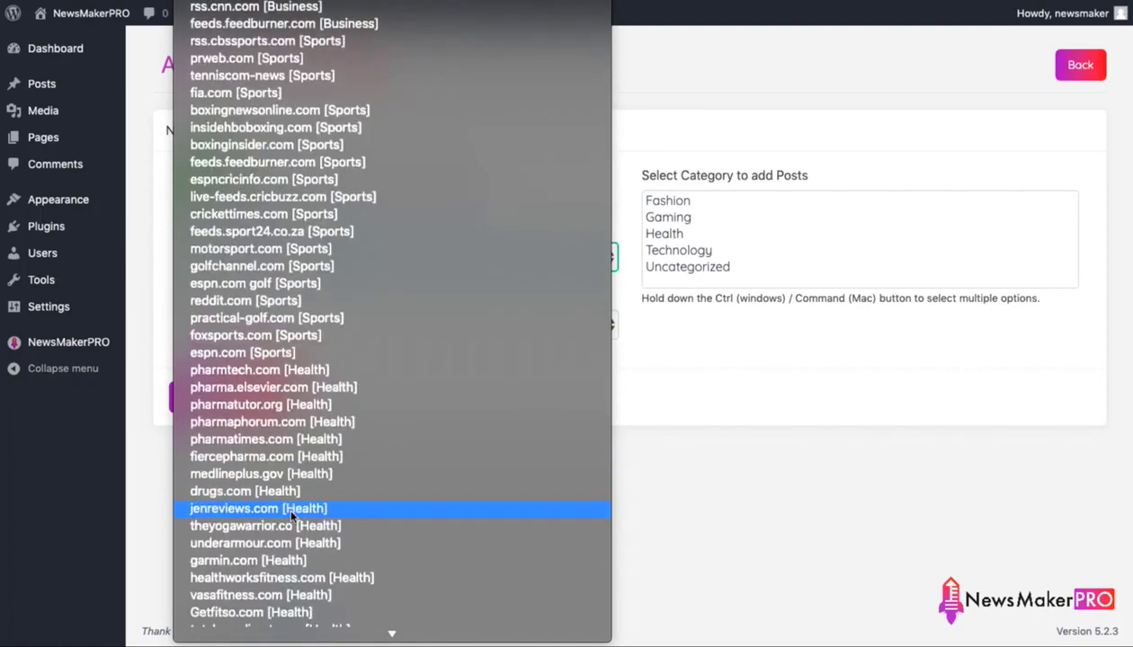
pyautogui.click(271, 40)
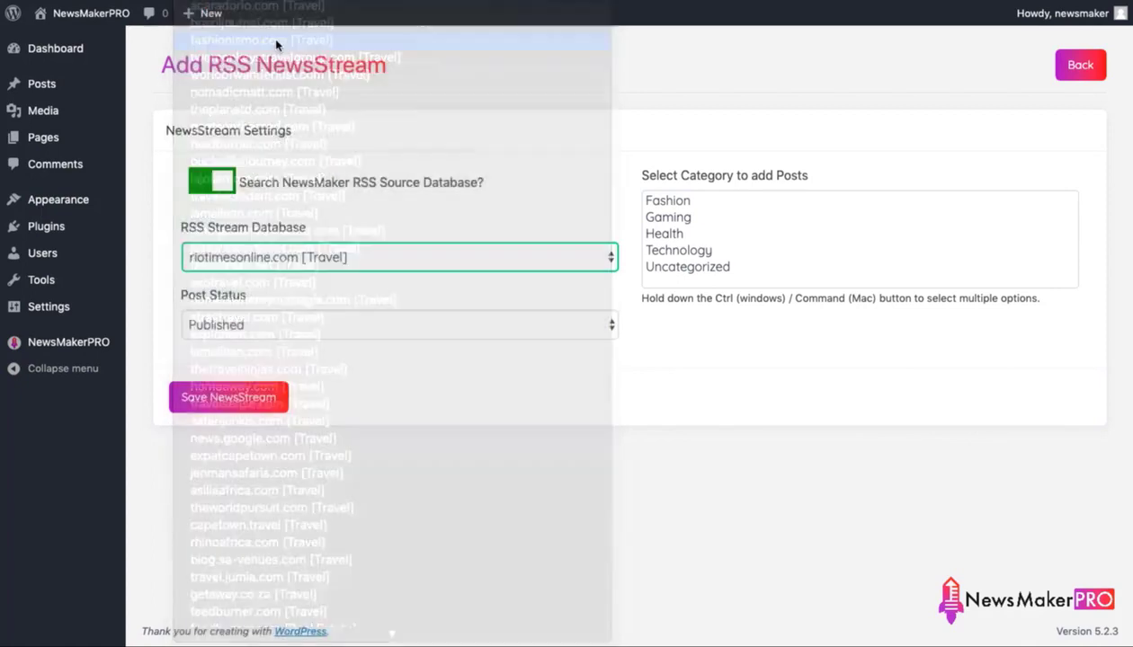
pyautogui.click(682, 203)
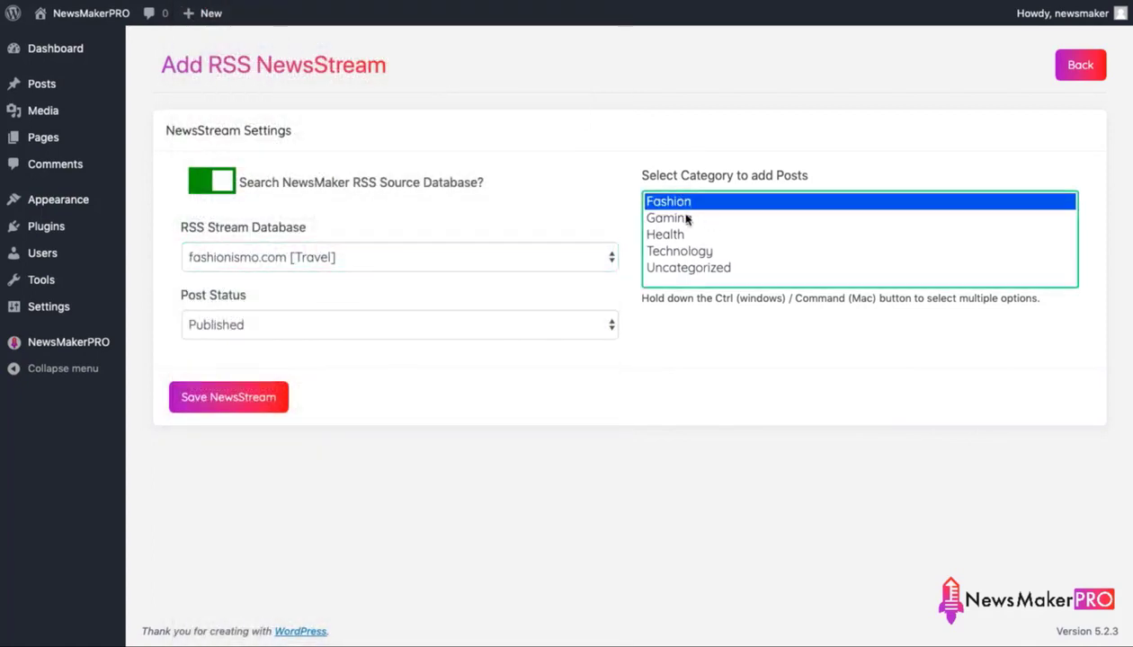
pyautogui.click(219, 401)
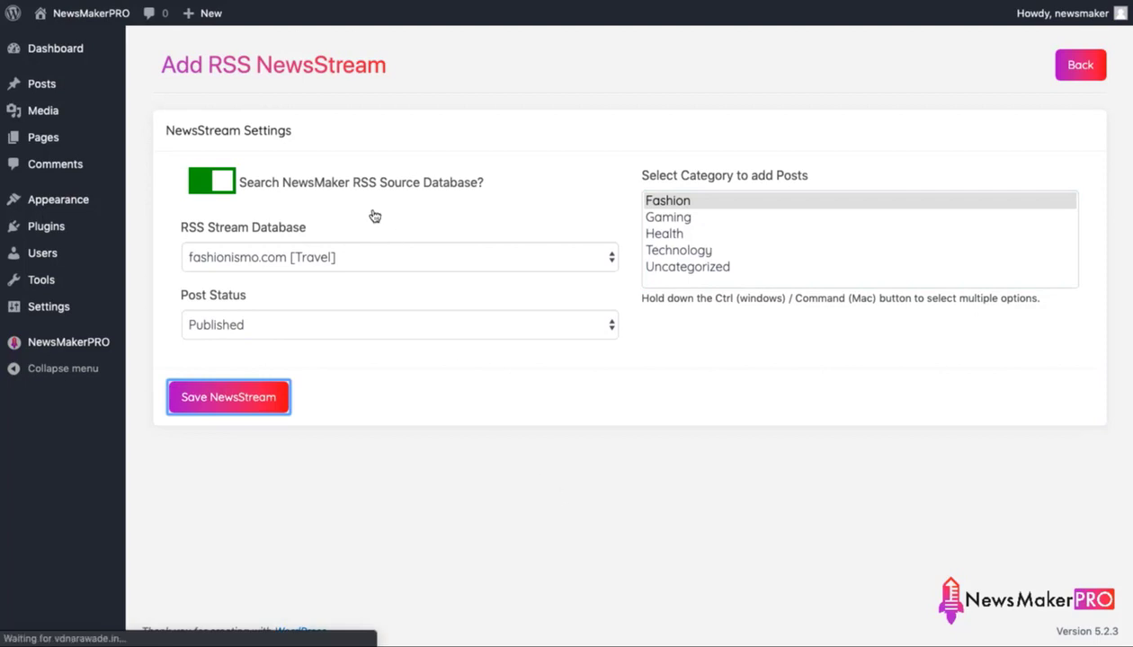
# - Open the site's list of all posts separately from the stream form and check it for the imported fashion posts
pyautogui.rightClick(56, 87)
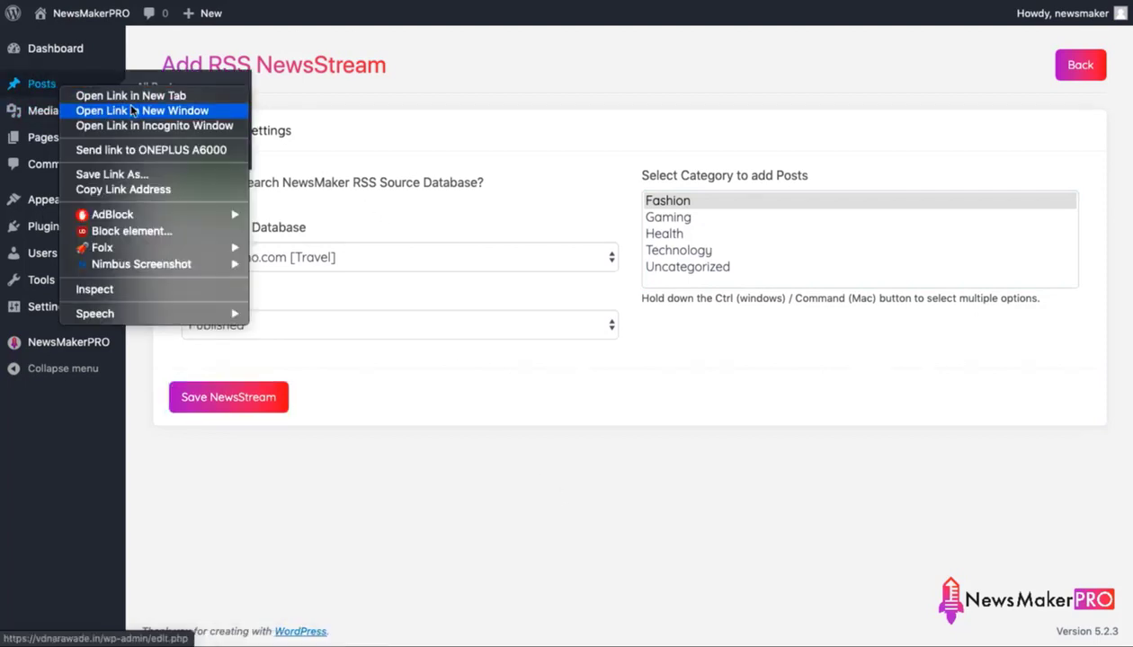
pyautogui.click(412, 13)
pyautogui.click(156, 86)
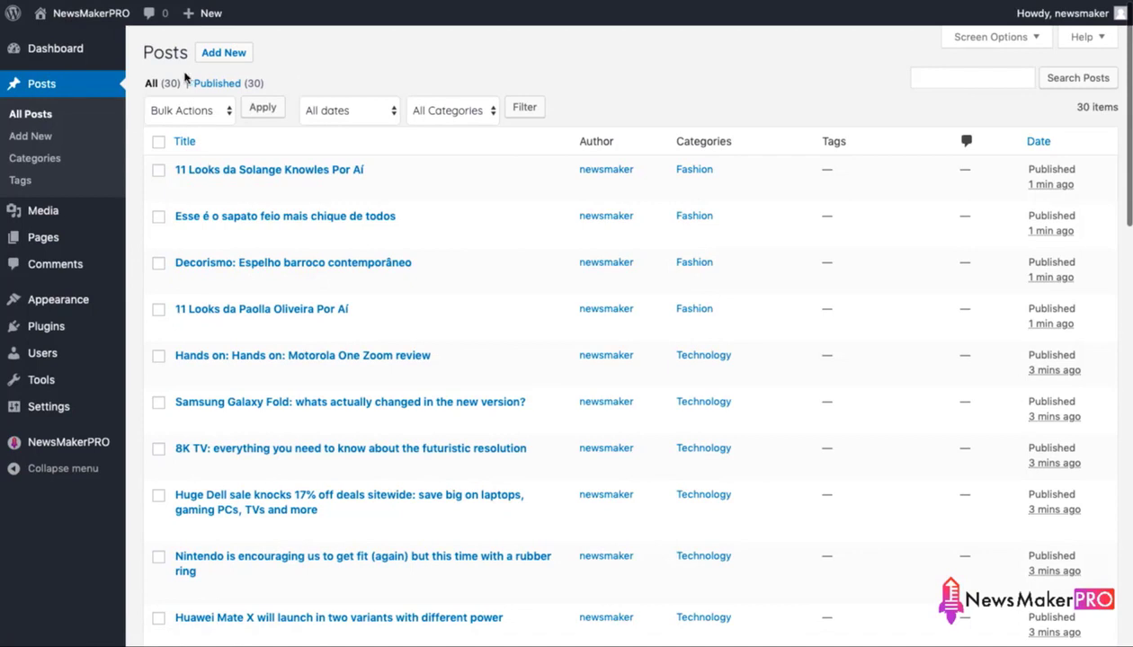
pyautogui.click(154, 84)
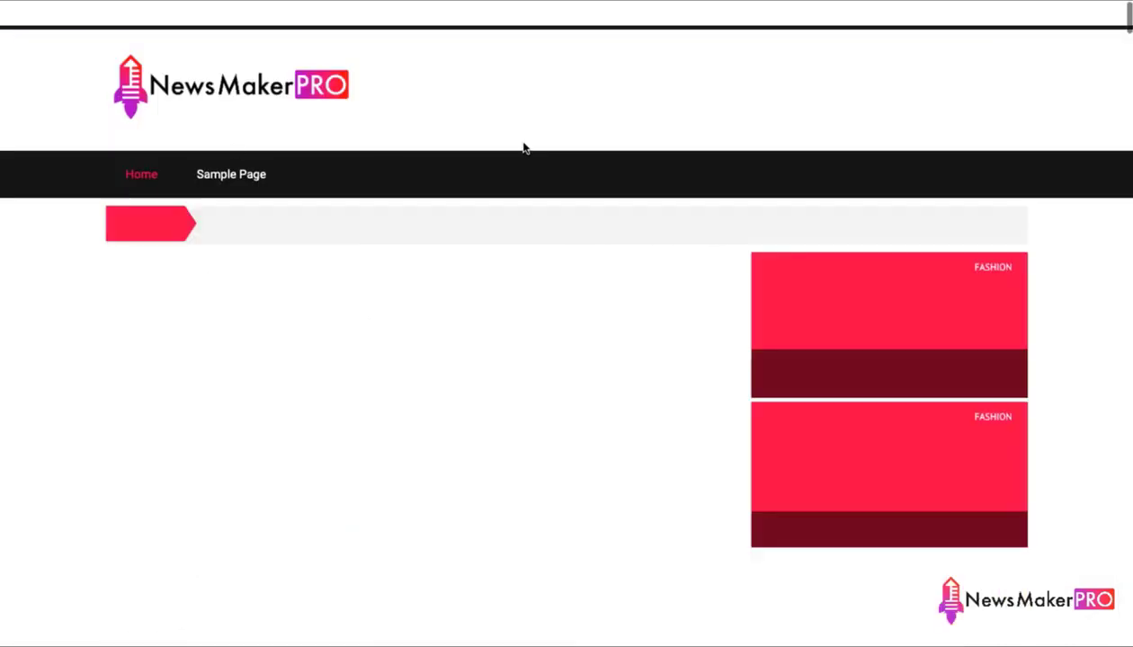
# - Look through the website home page's featured posts and Health & Fitness News section for the imported fashion posts
pyautogui.scroll(-1, 509, 337)
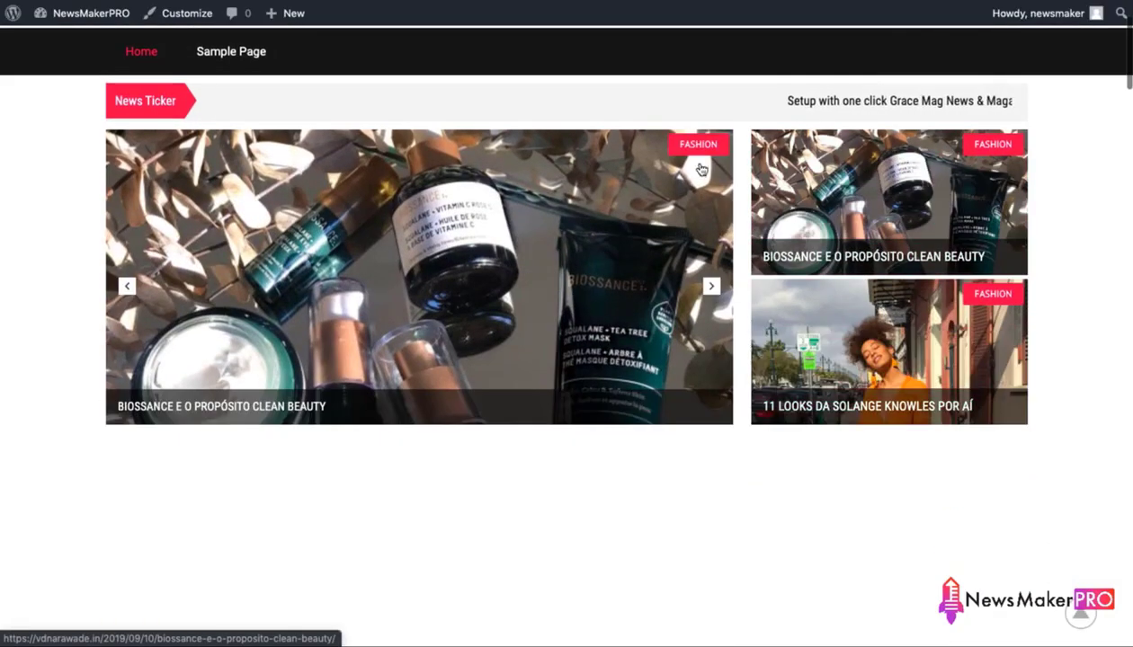
pyautogui.scroll(-1, 709, 378)
pyautogui.scroll(-3, 709, 377)
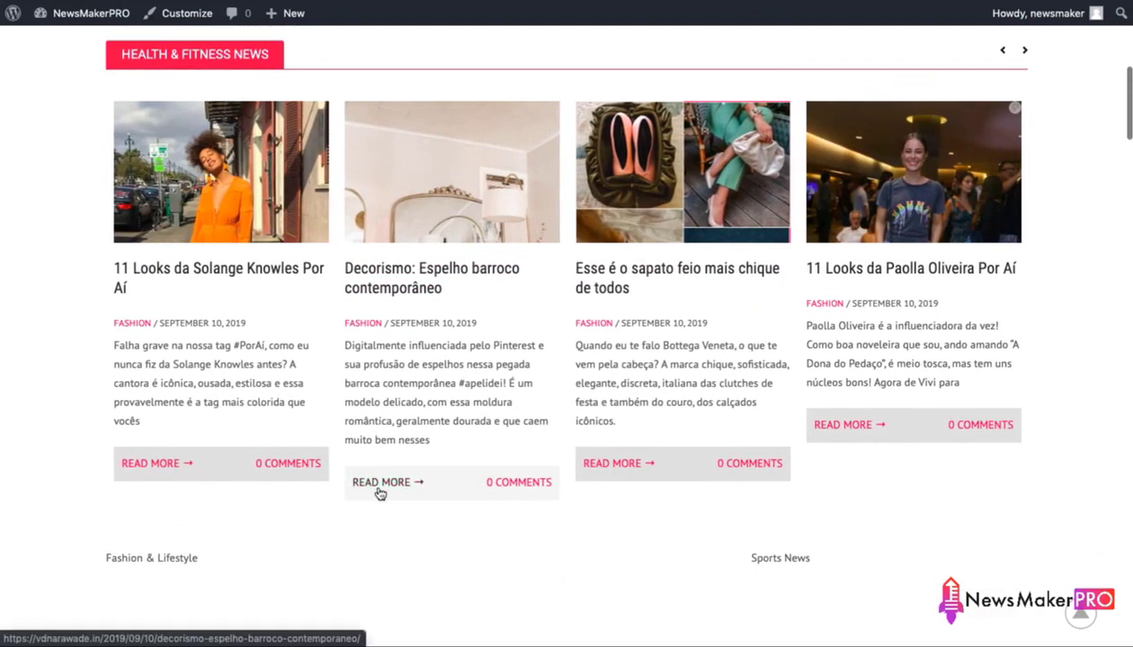
# - Open the post "Decorismo: Espelho barroco contemporâneo" from the Health & Fitness News section and look through its content and images
pyautogui.click(379, 491)
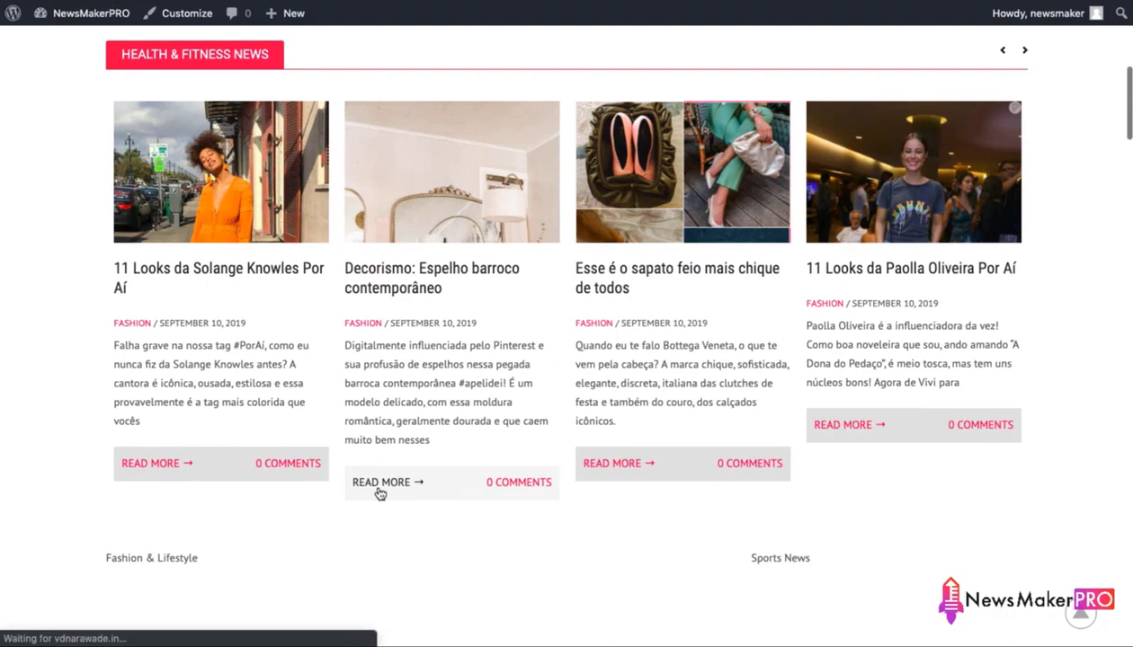
pyautogui.scroll(-5, 636, 383)
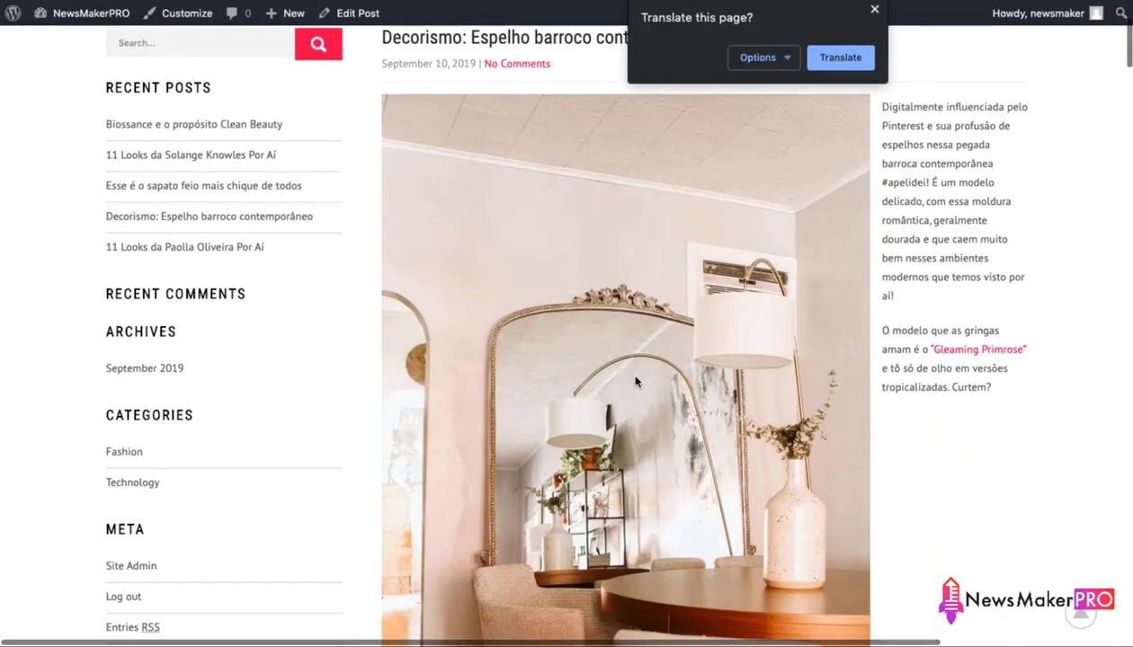
pyautogui.scroll(-15, 636, 382)
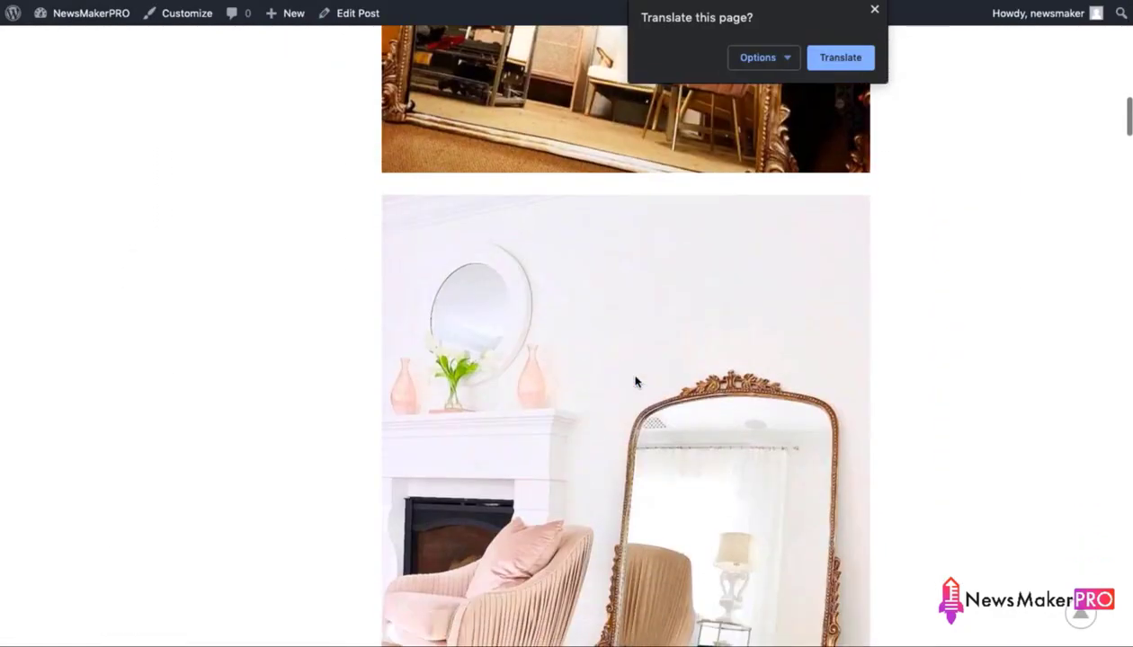
pyautogui.scroll(-20, 636, 381)
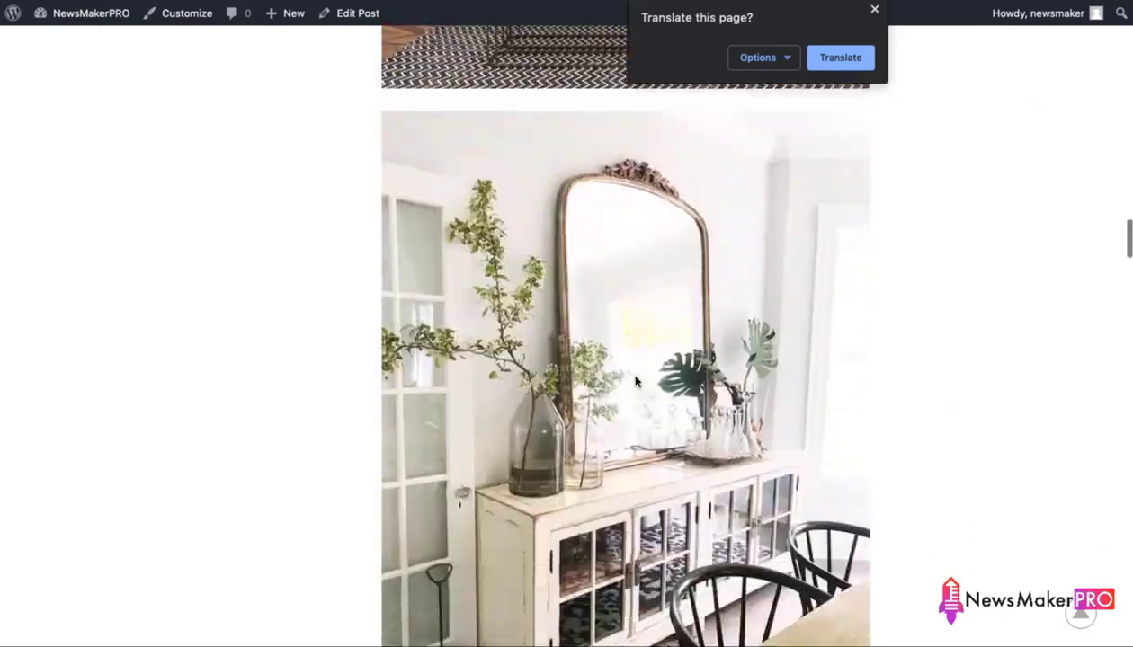
pyautogui.scroll(-20, 637, 382)
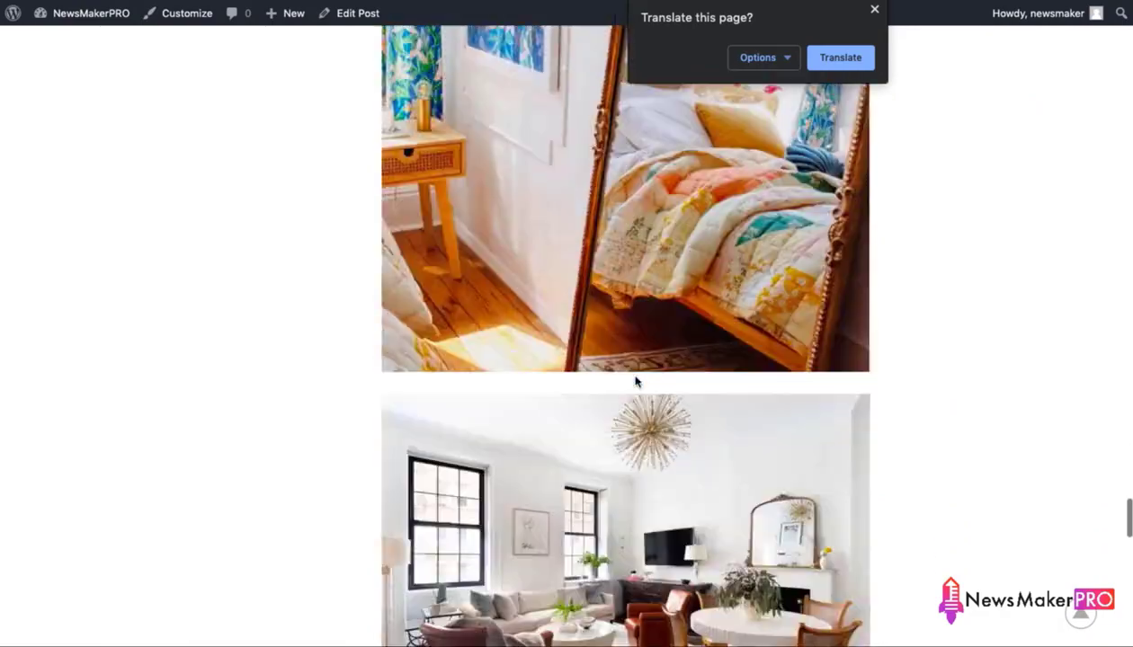
pyautogui.scroll(20, 636, 381)
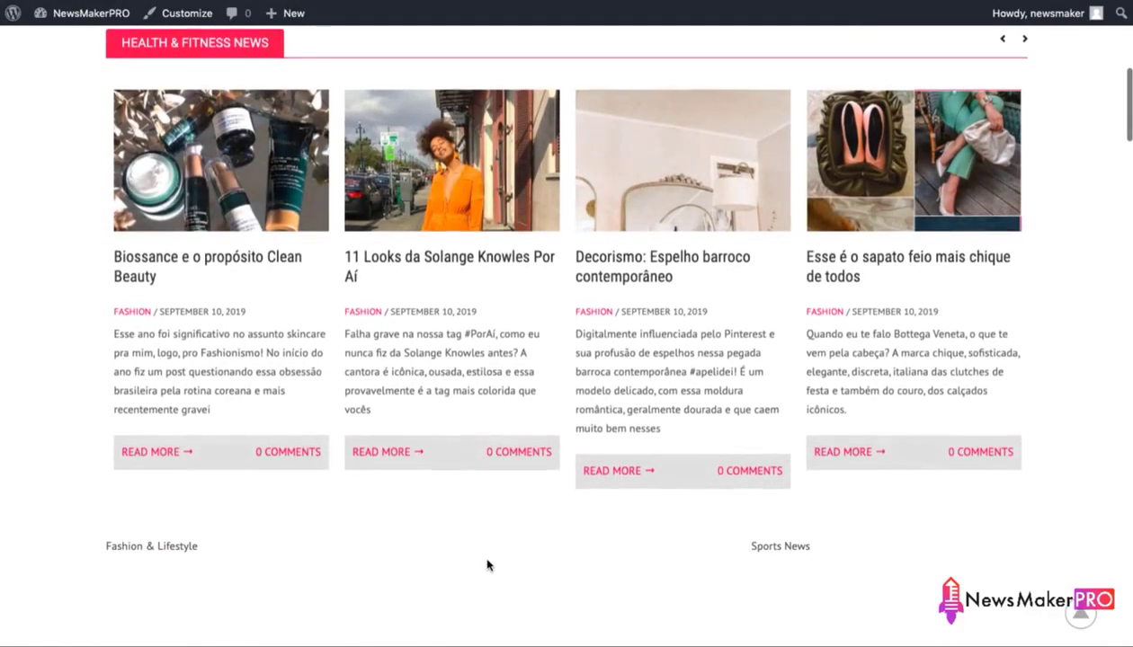
# - Open the post "Biossance e o propósito Clean Beauty" from the home page, dismiss the translation offer and look through the whole article
pyautogui.click(152, 450)
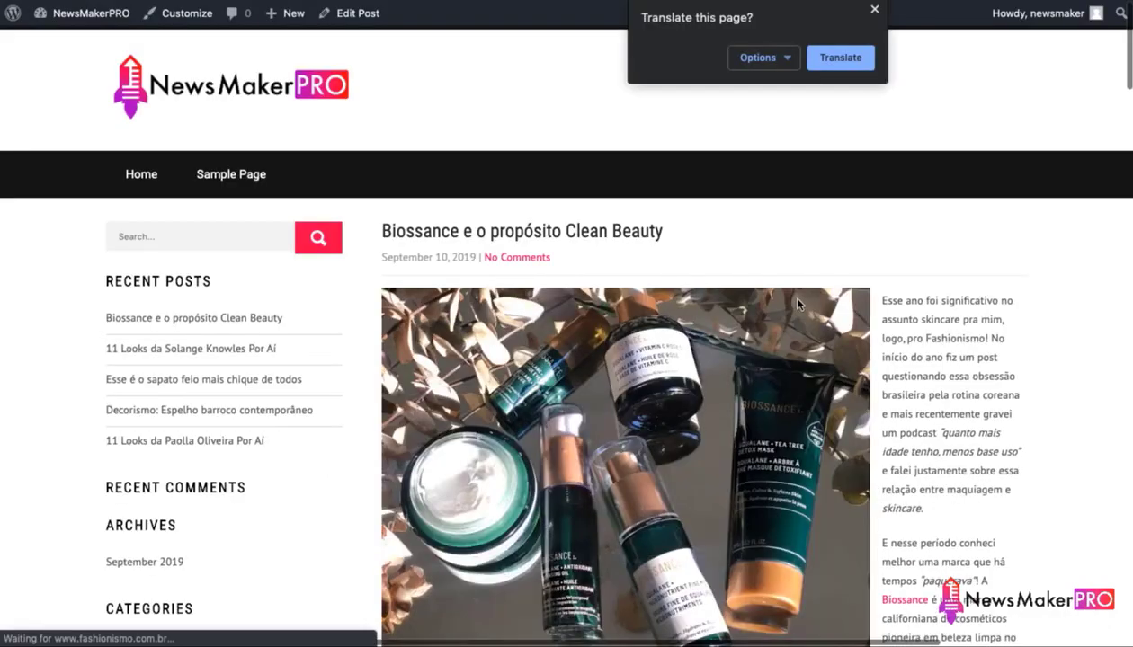
pyautogui.scroll(-5, 897, 487)
pyautogui.scroll(-5, 897, 487)
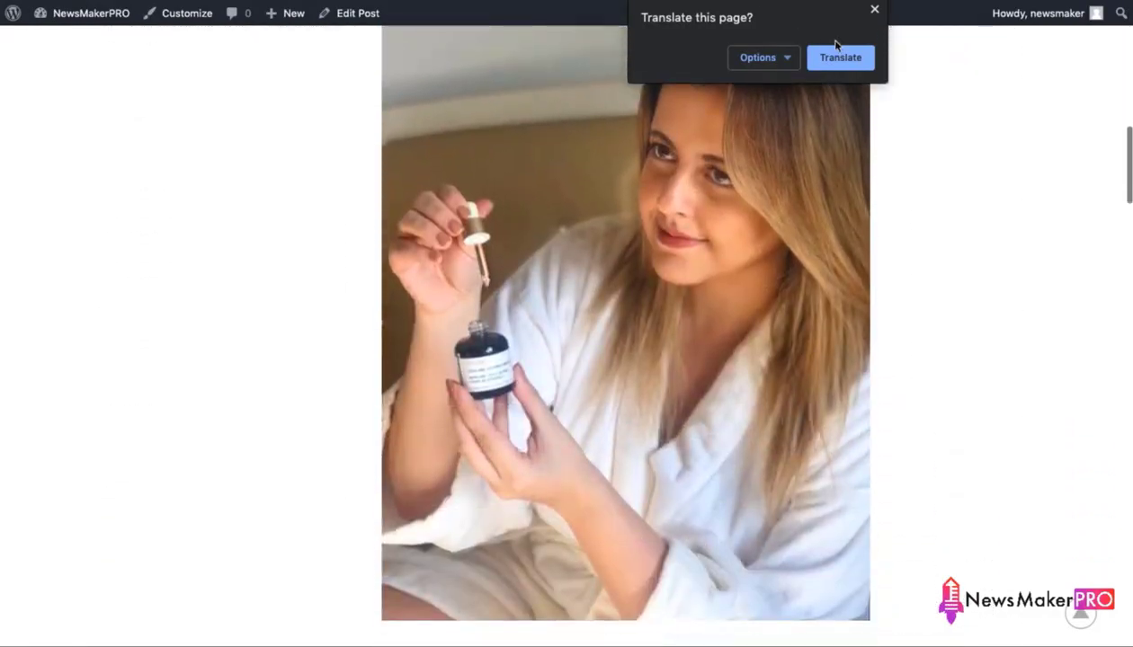
pyautogui.click(874, 10)
pyautogui.scroll(-7, 904, 404)
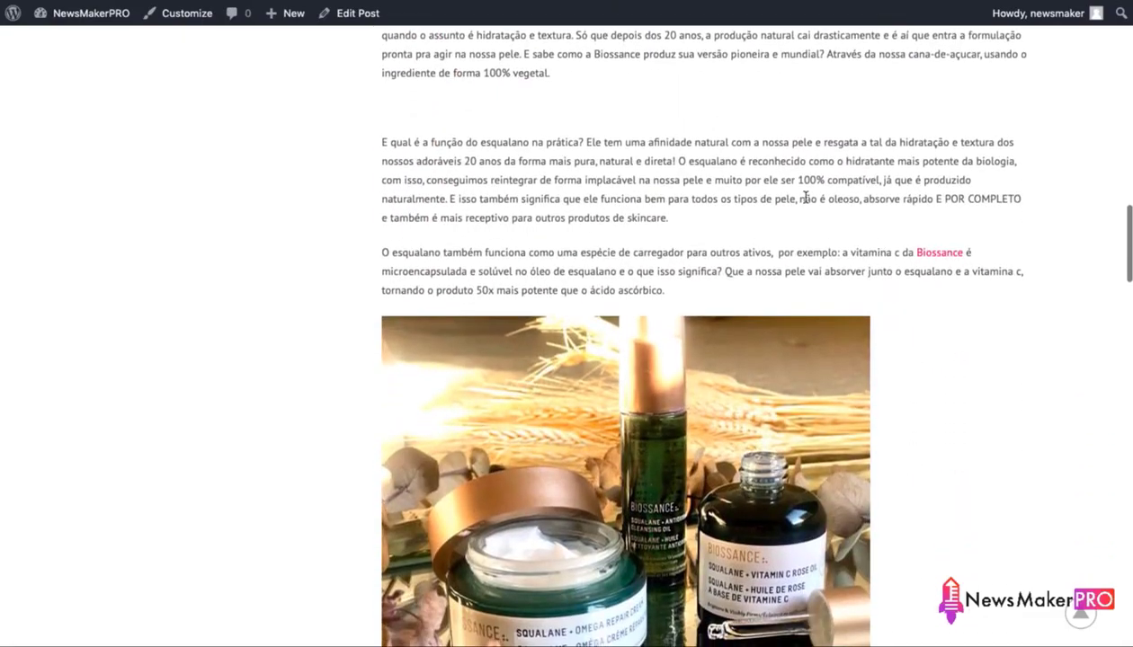
pyautogui.scroll(-5, 627, 397)
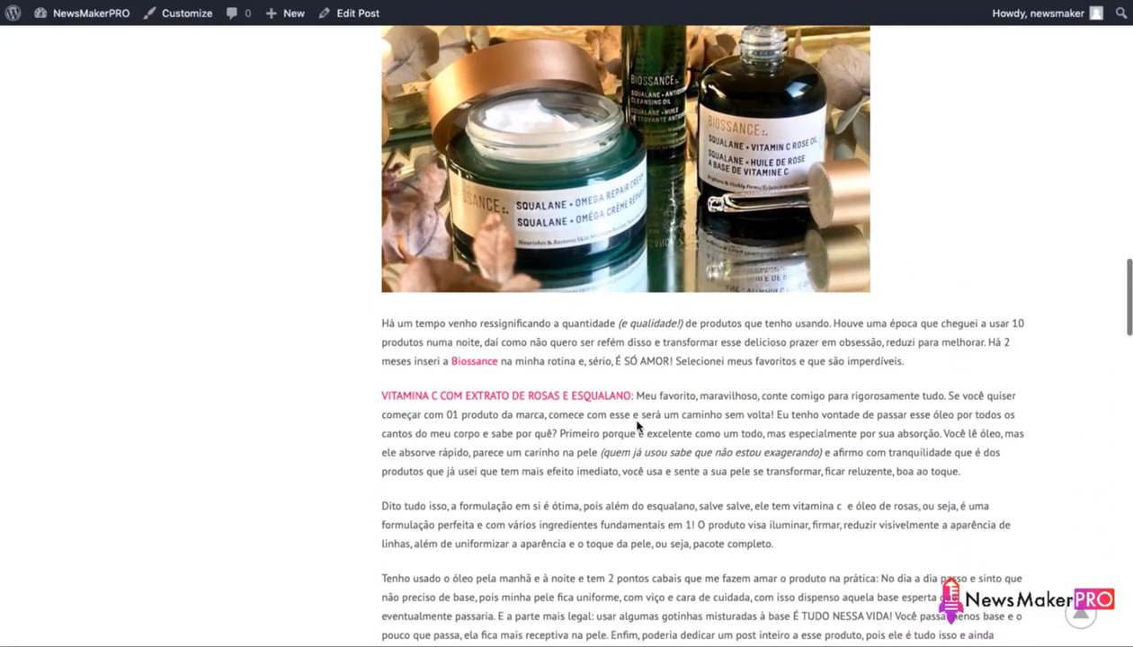
pyautogui.scroll(-7, 637, 426)
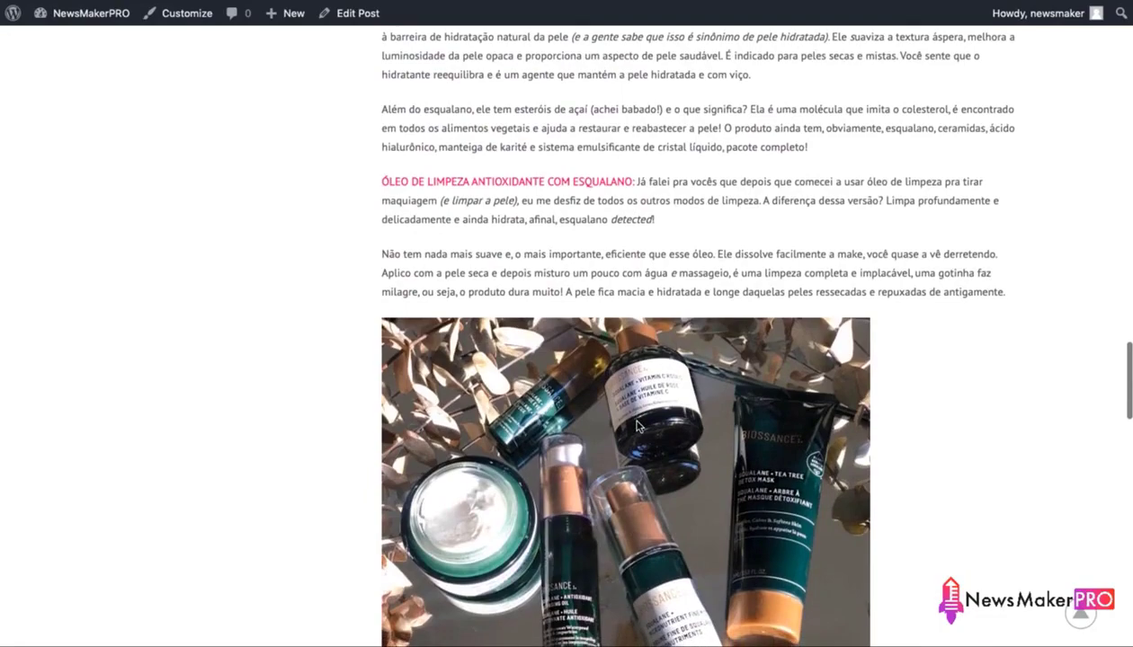
pyautogui.scroll(-7, 637, 426)
pyautogui.scroll(20, 636, 427)
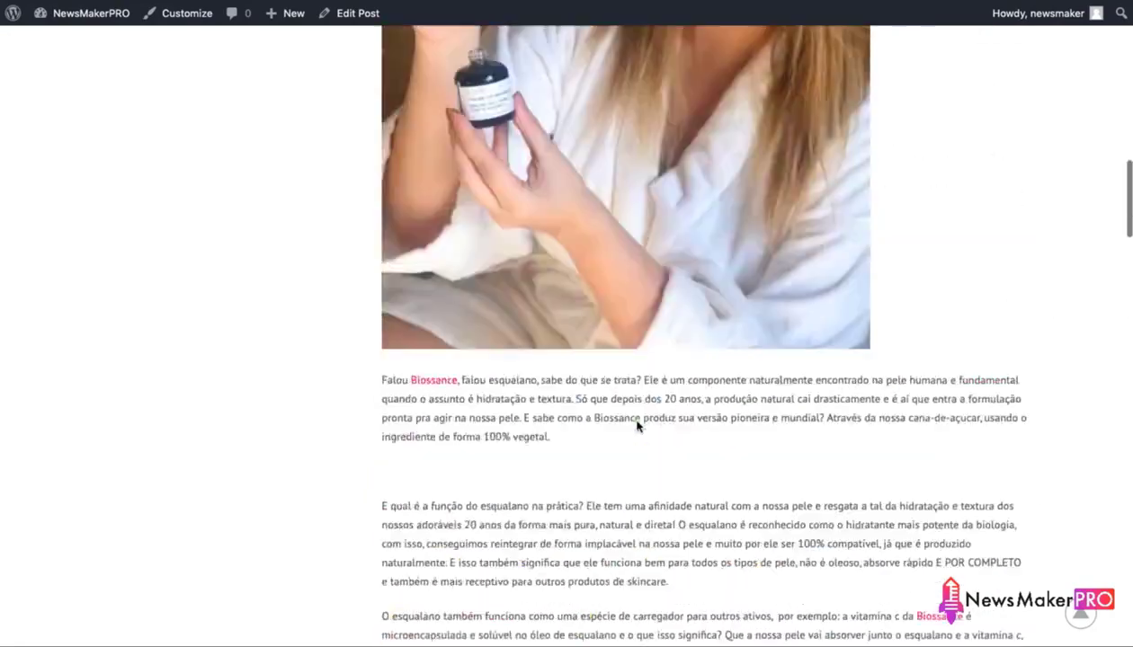
pyautogui.scroll(15, 637, 426)
pyautogui.scroll(-5, 778, 311)
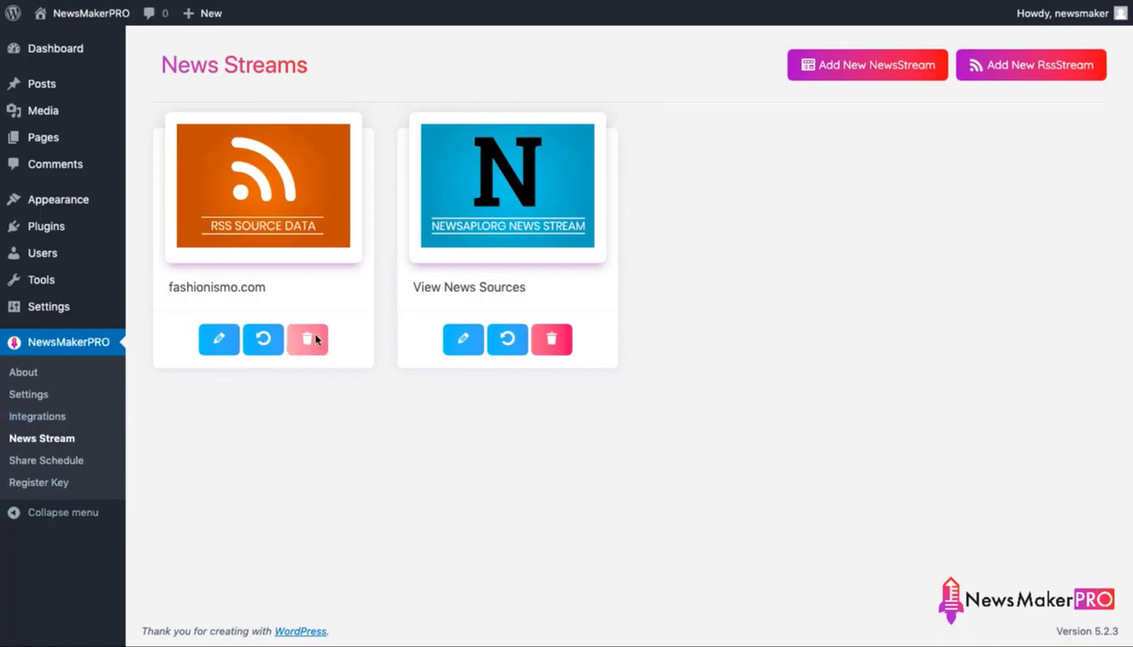
# - Add a new NewsMakerPRO share schedule titled "Test Blog Config" and set it to share on Blogger
pyautogui.click(76, 462)
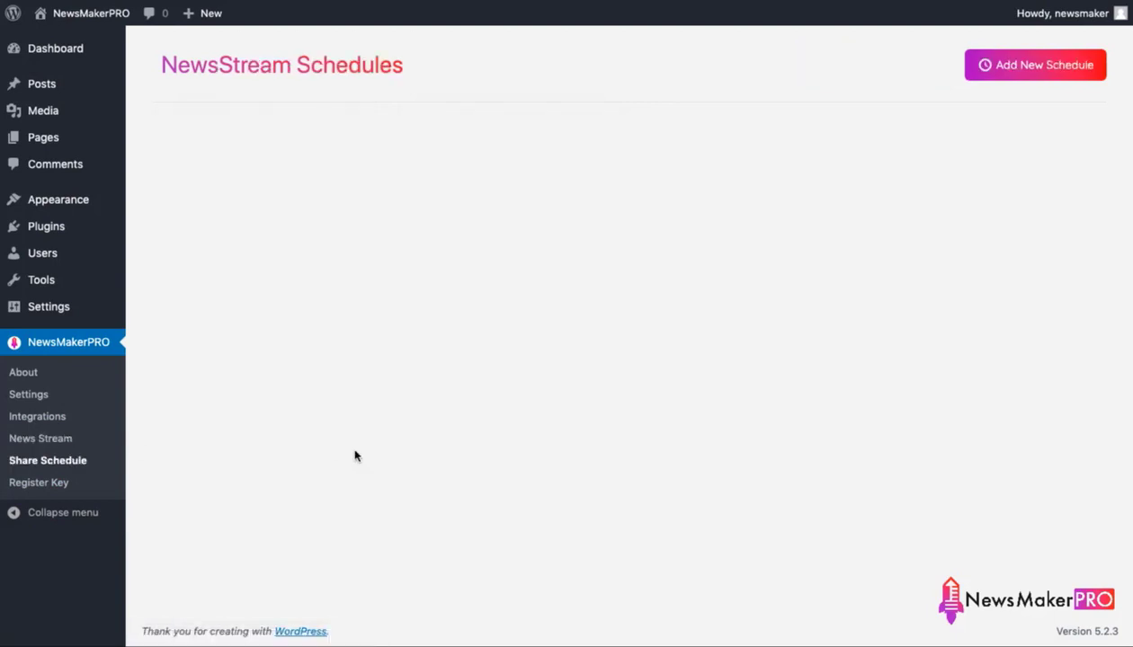
pyautogui.click(1072, 66)
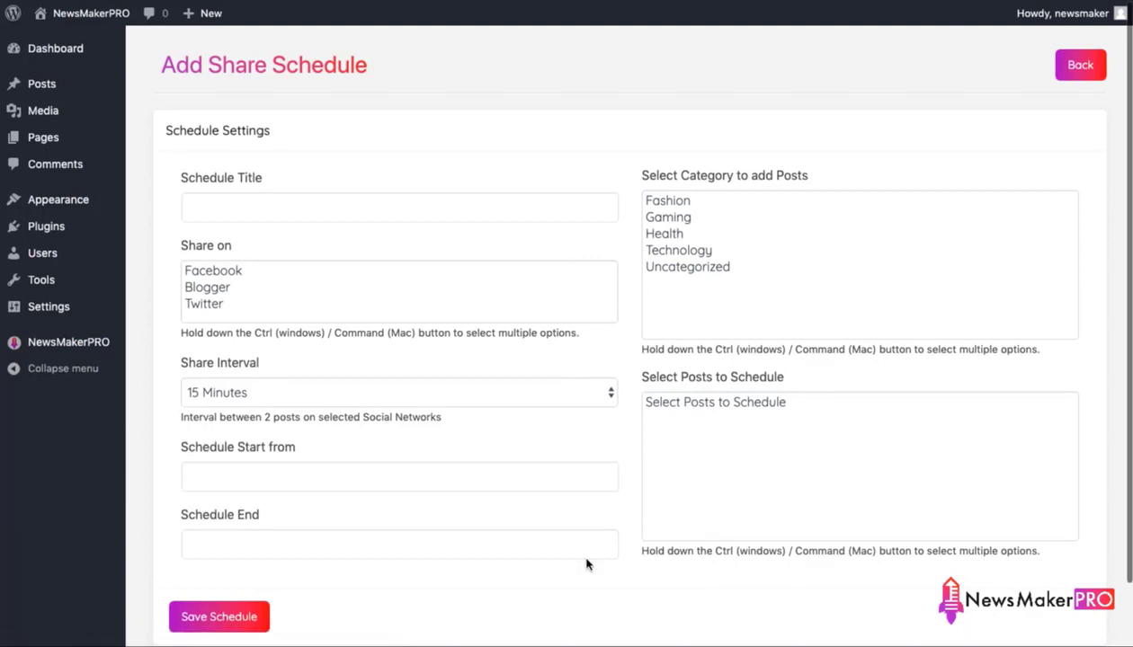
pyautogui.click(288, 214)
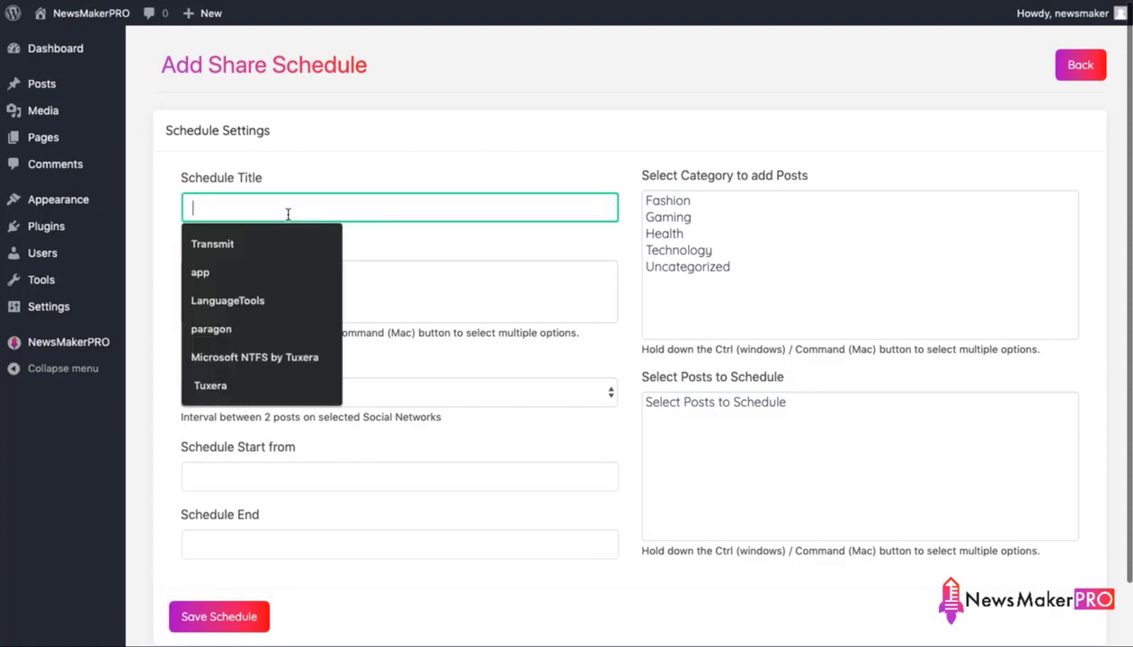
pyautogui.write('app')
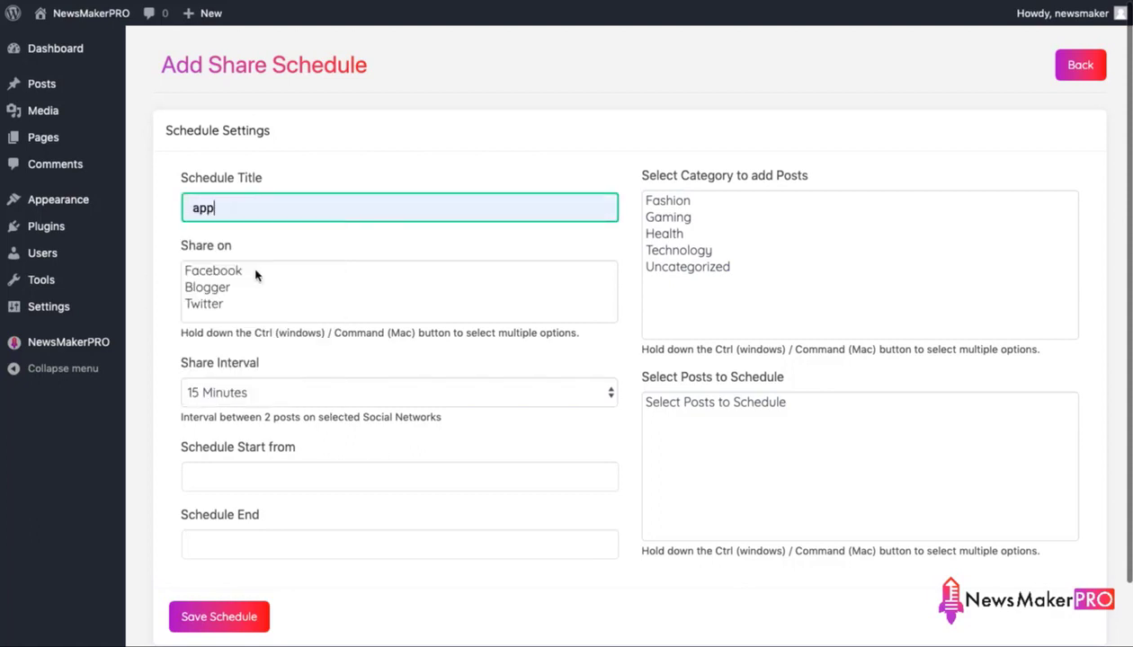
pyautogui.doubleClick(260, 203)
pyautogui.write('Test Blog Config')
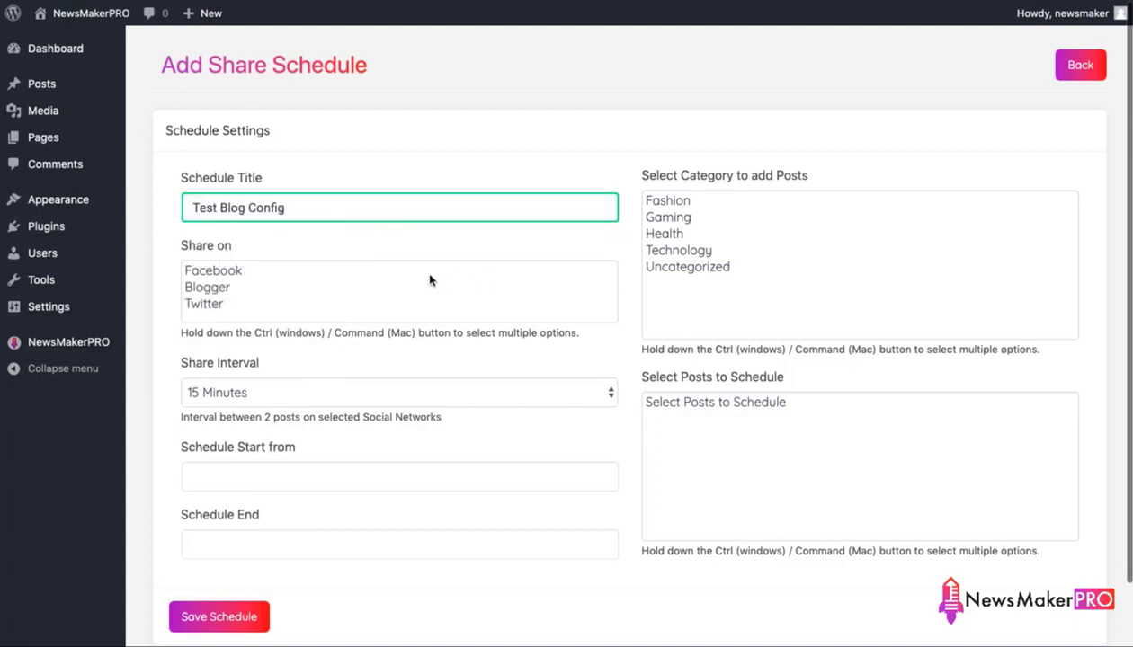
pyautogui.click(333, 288)
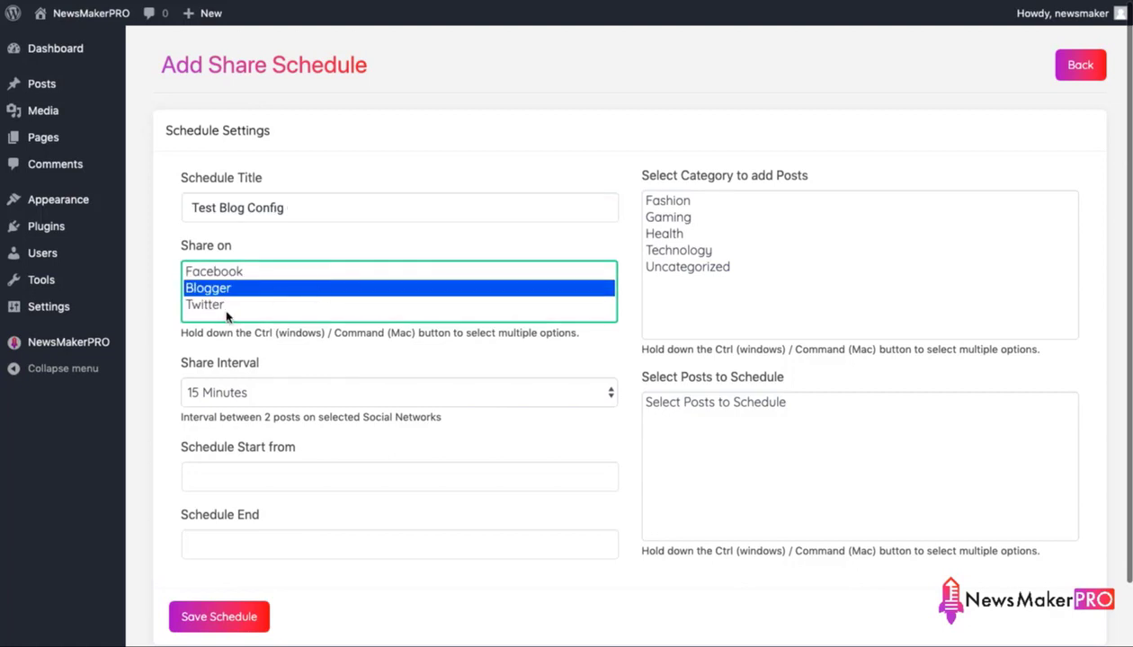
# - Try the Gaming, Health and Technology categories to browse their posts, and select all categories for the share schedule
pyautogui.click(685, 219)
pyautogui.click(678, 238)
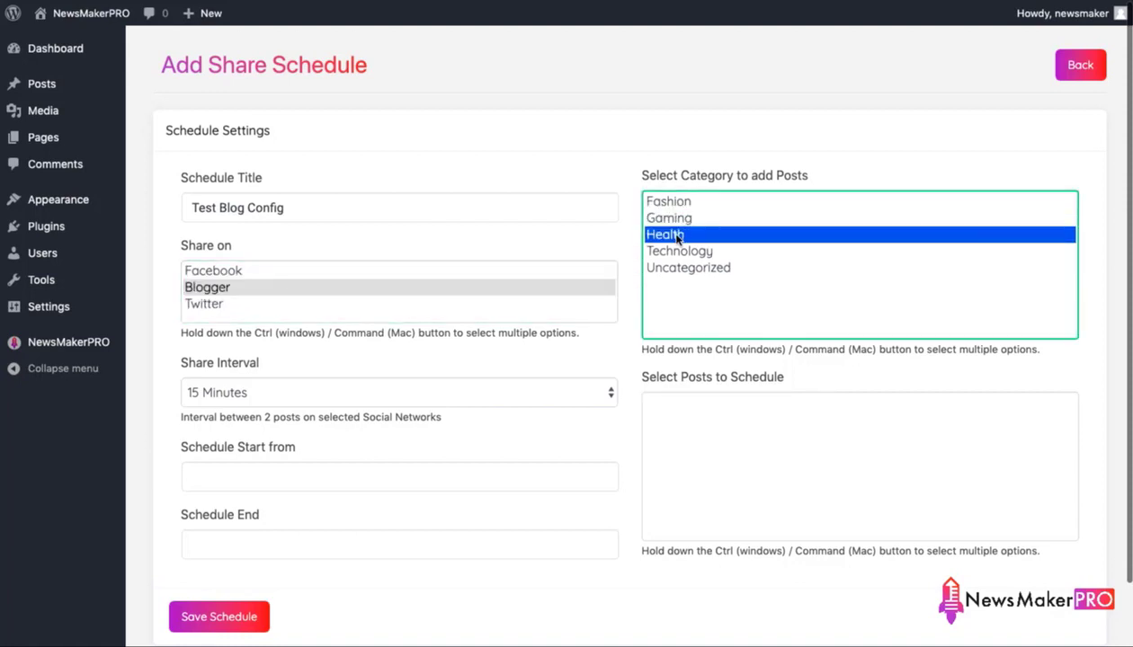
pyautogui.click(677, 253)
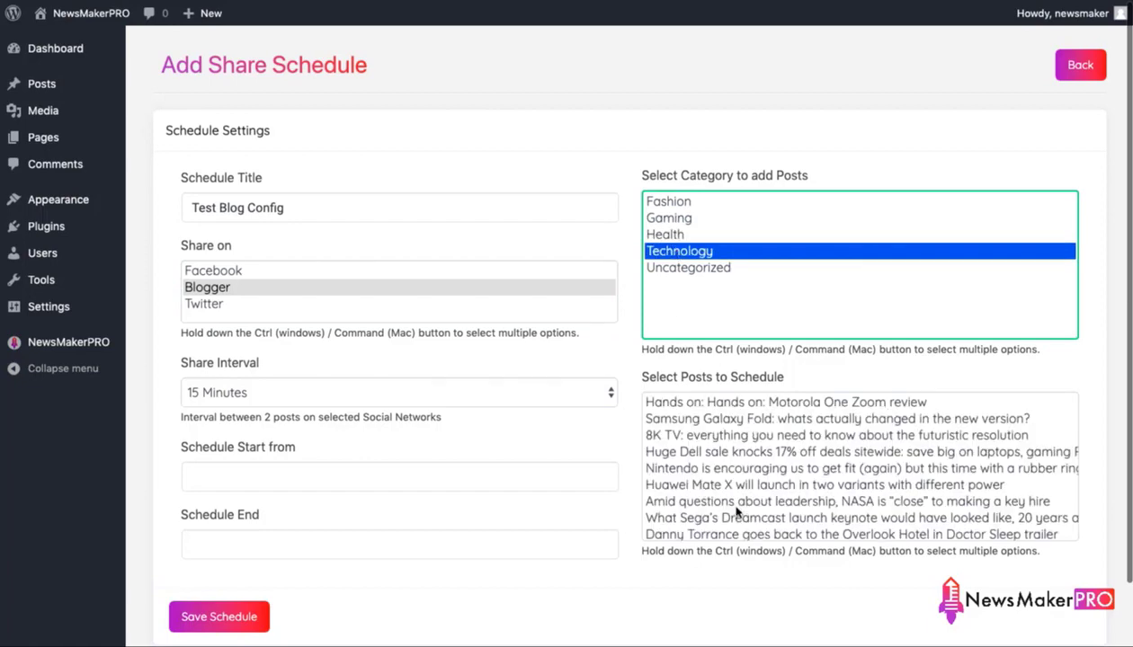
pyautogui.scroll(-5, 735, 511)
pyautogui.scroll(5, 741, 486)
pyautogui.hotkey('ctrl', 'a')
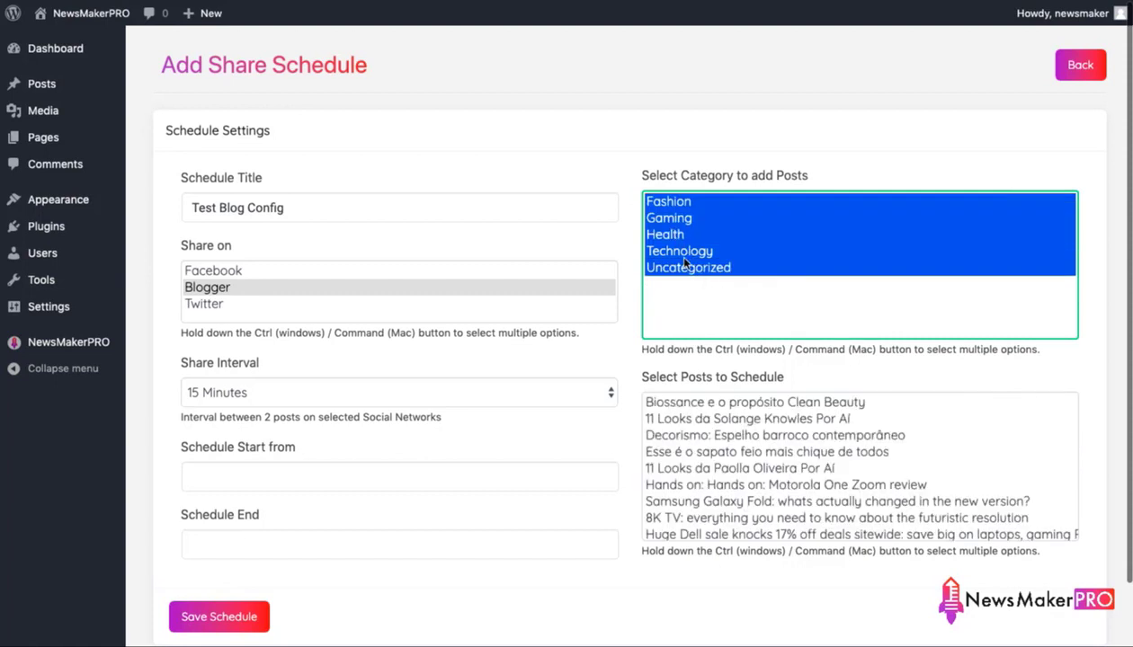
# - Restrict the schedule to the Technology category and select its posts on Nintendo fitness, NASA's key hire, the Doctor Sleep trailer and Apple and Foxconn labor laws
pyautogui.click(684, 260)
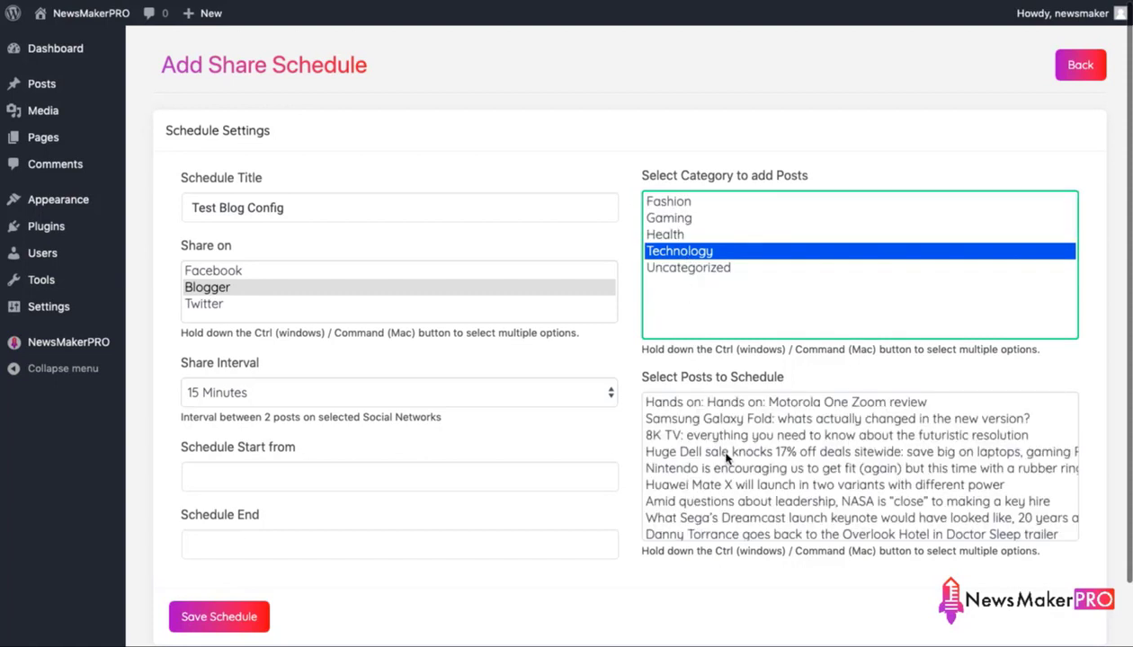
pyautogui.scroll(-2, 727, 459)
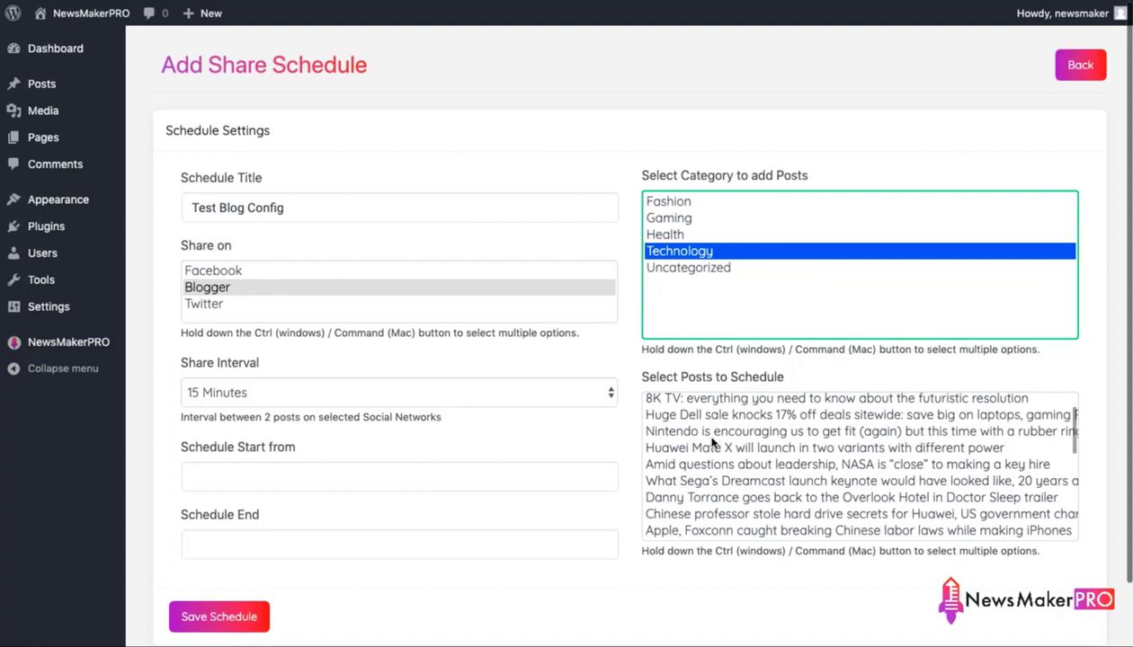
pyautogui.click(712, 437)
pyautogui.keyDown('ctrl'); pyautogui.click(710, 498); pyautogui.keyUp('ctrl')
pyautogui.keyDown('ctrl'); pyautogui.click(719, 464); pyautogui.keyUp('ctrl')
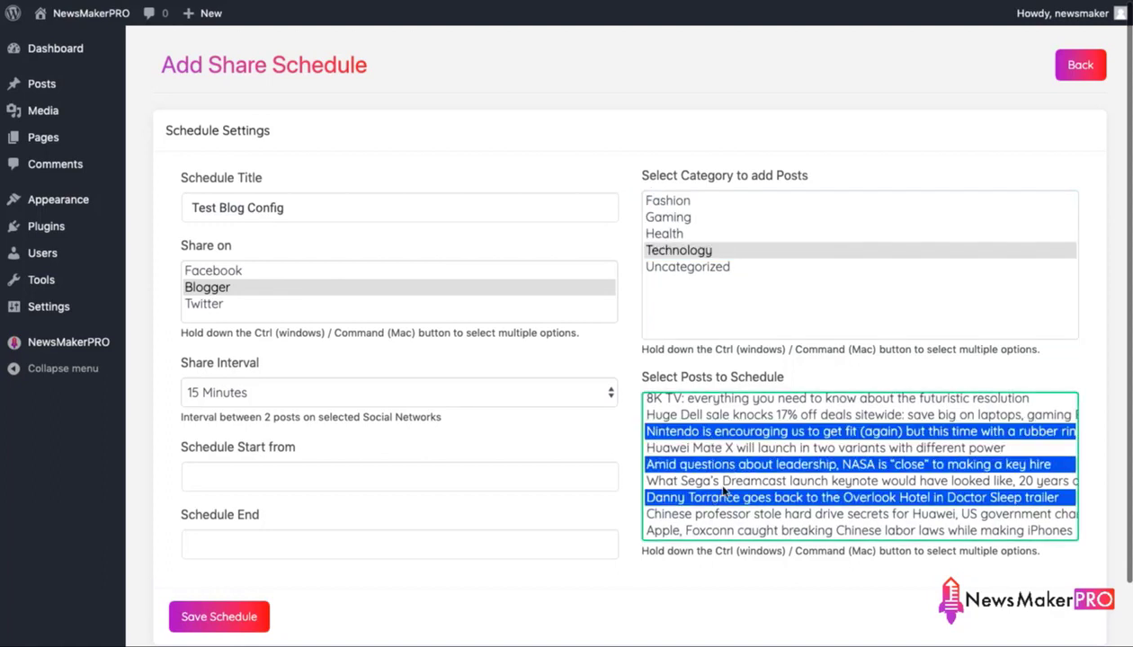
pyautogui.keyDown('ctrl'); pyautogui.click(719, 531); pyautogui.keyUp('ctrl')
# - Add the posts on web scraping, Shopify buying 6 River Systems, end-of-life Chromebooks and Targets personalized loyalty program to the selected posts
pyautogui.scroll(-2, 715, 526)
pyautogui.keyDown('ctrl'); pyautogui.click(718, 488); pyautogui.keyUp('ctrl')
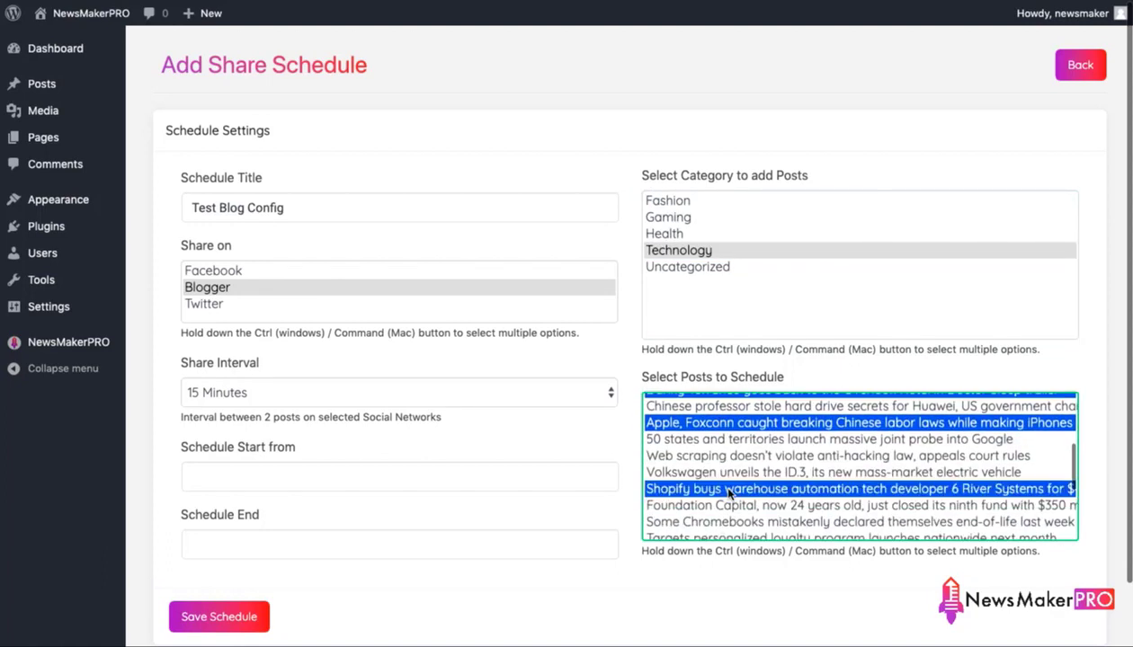
pyautogui.keyDown('ctrl'); pyautogui.click(730, 459); pyautogui.keyUp('ctrl')
pyautogui.keyDown('ctrl'); pyautogui.click(711, 522); pyautogui.keyUp('ctrl')
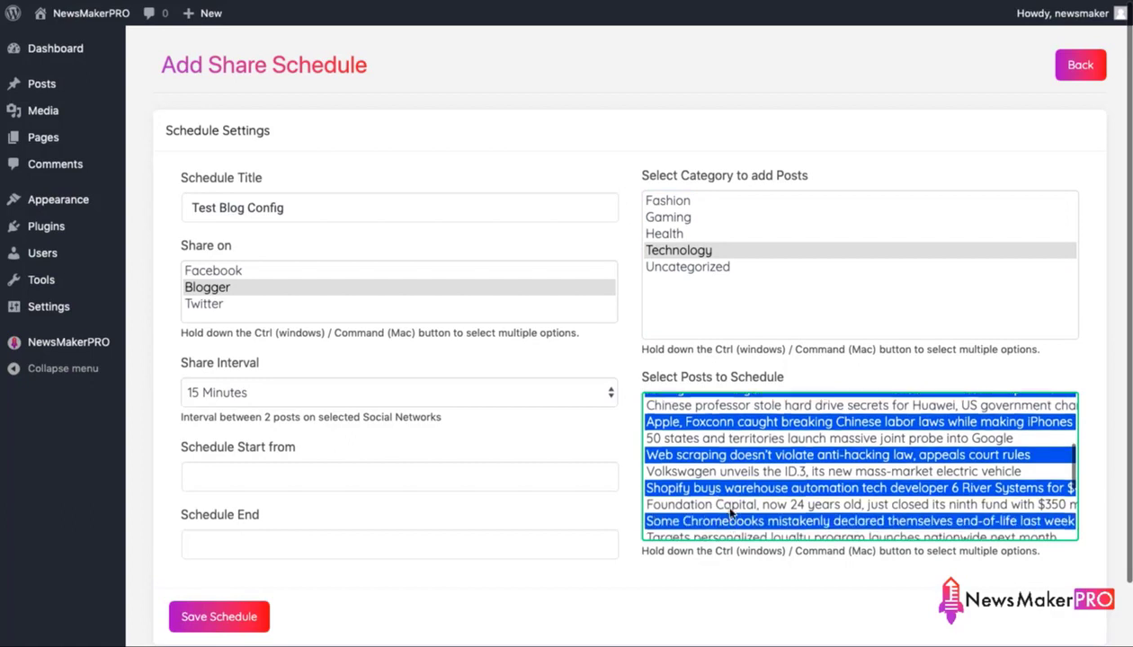
pyautogui.scroll(-1, 724, 512)
pyautogui.keyDown('ctrl'); pyautogui.click(728, 474); pyautogui.keyUp('ctrl')
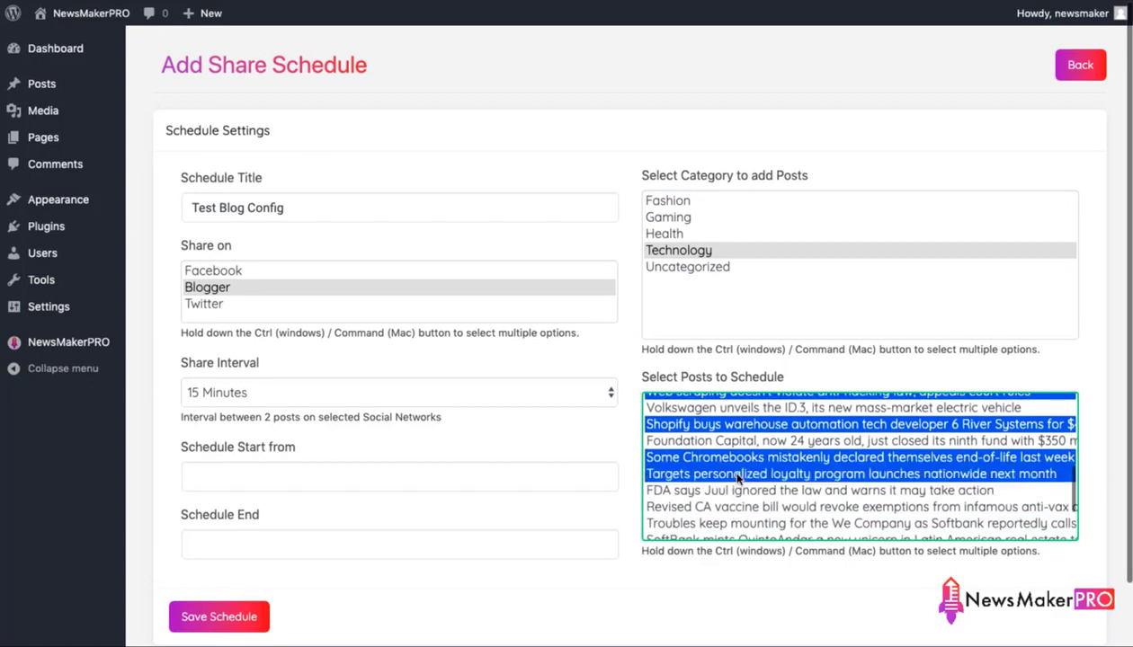
pyautogui.click(229, 399)
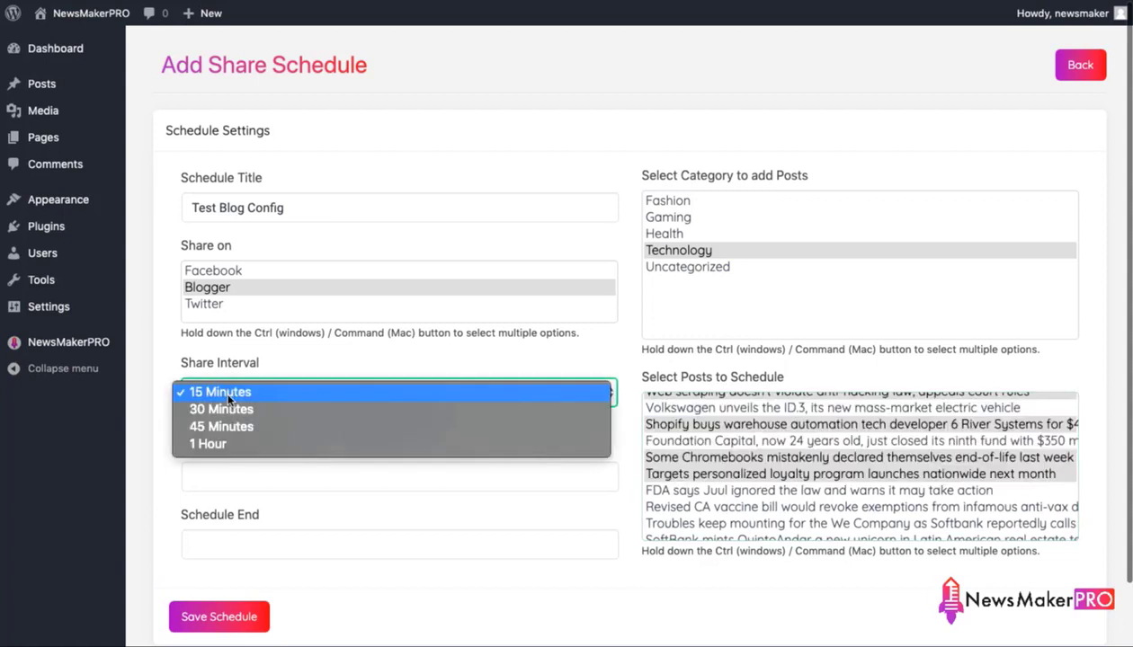
pyautogui.click(230, 394)
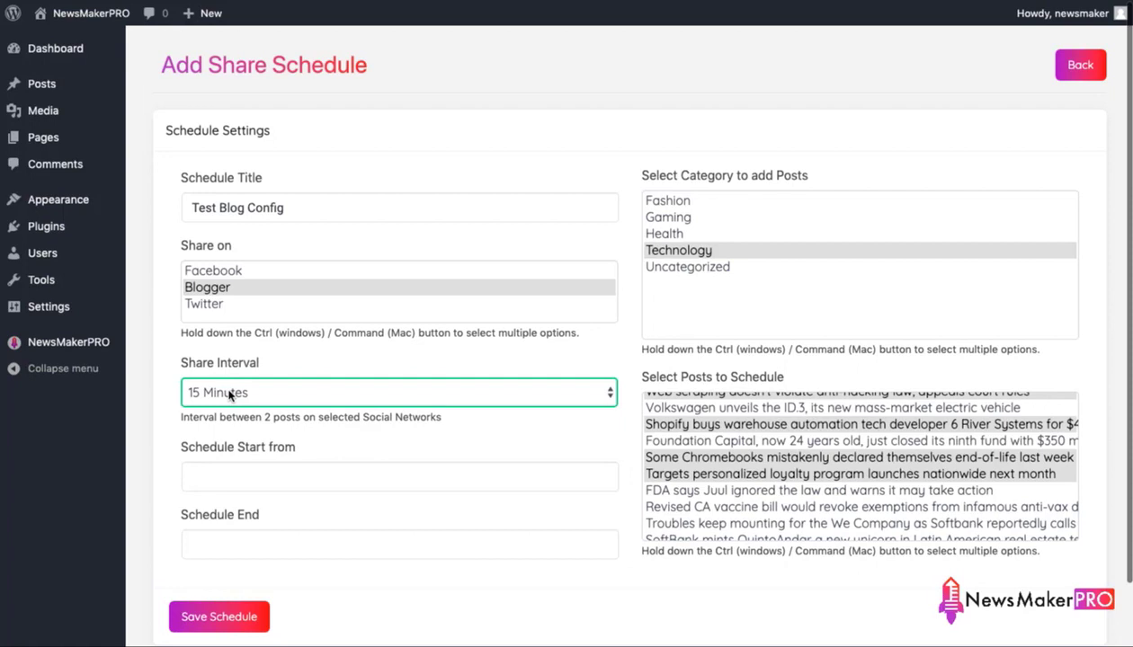
pyautogui.click(244, 479)
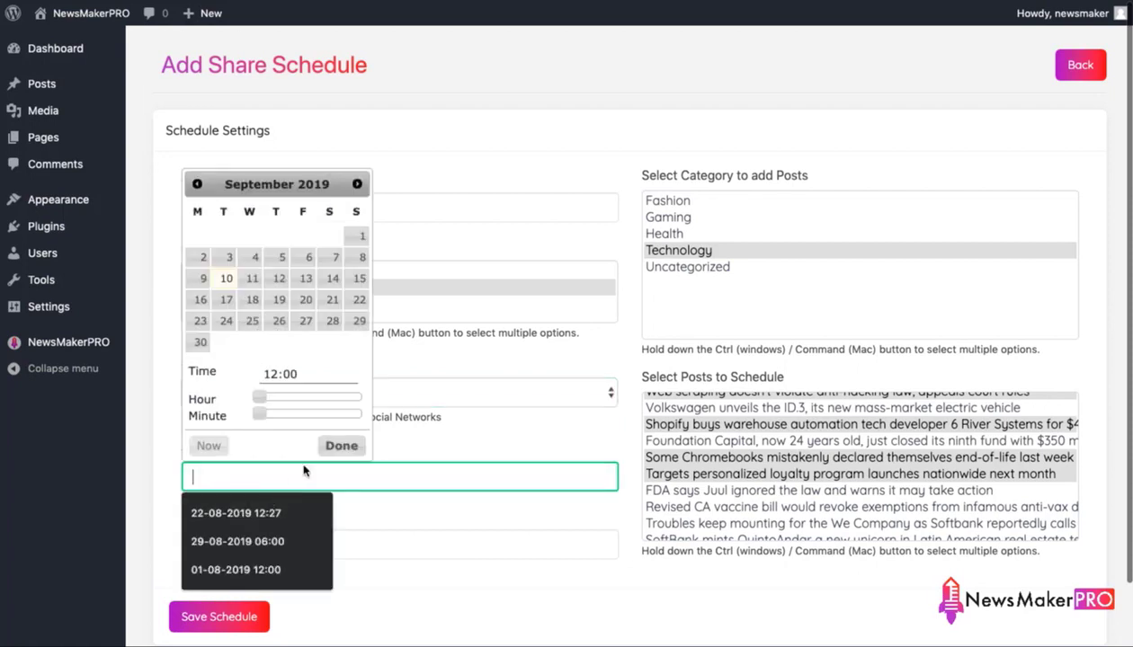
pyautogui.click(279, 280)
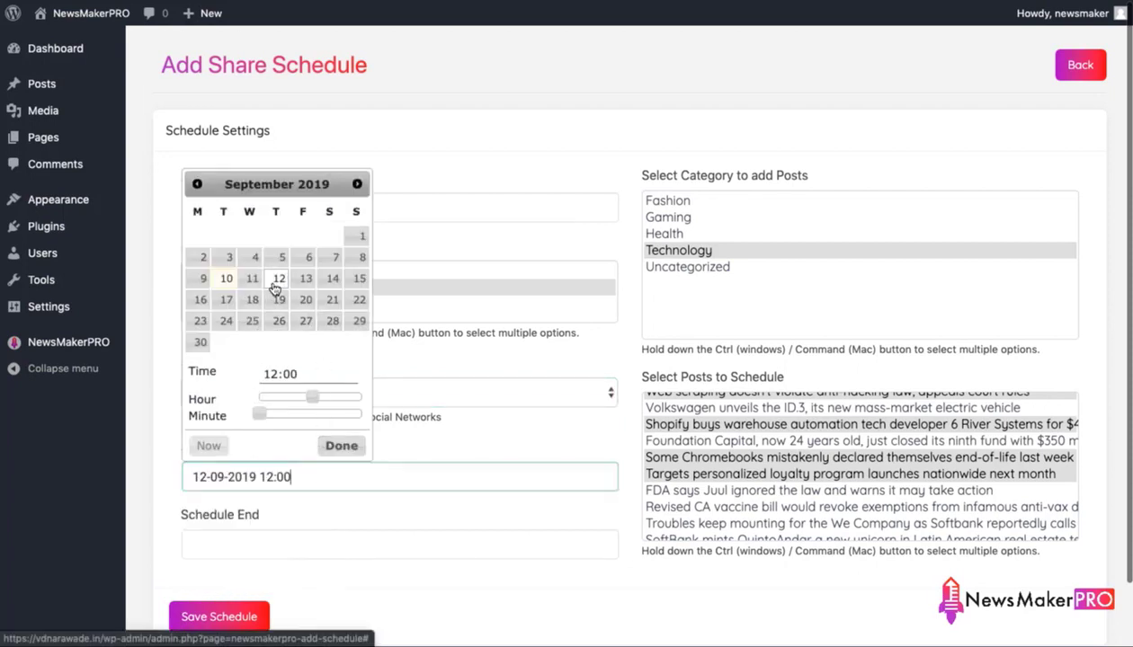
pyautogui.click(323, 391)
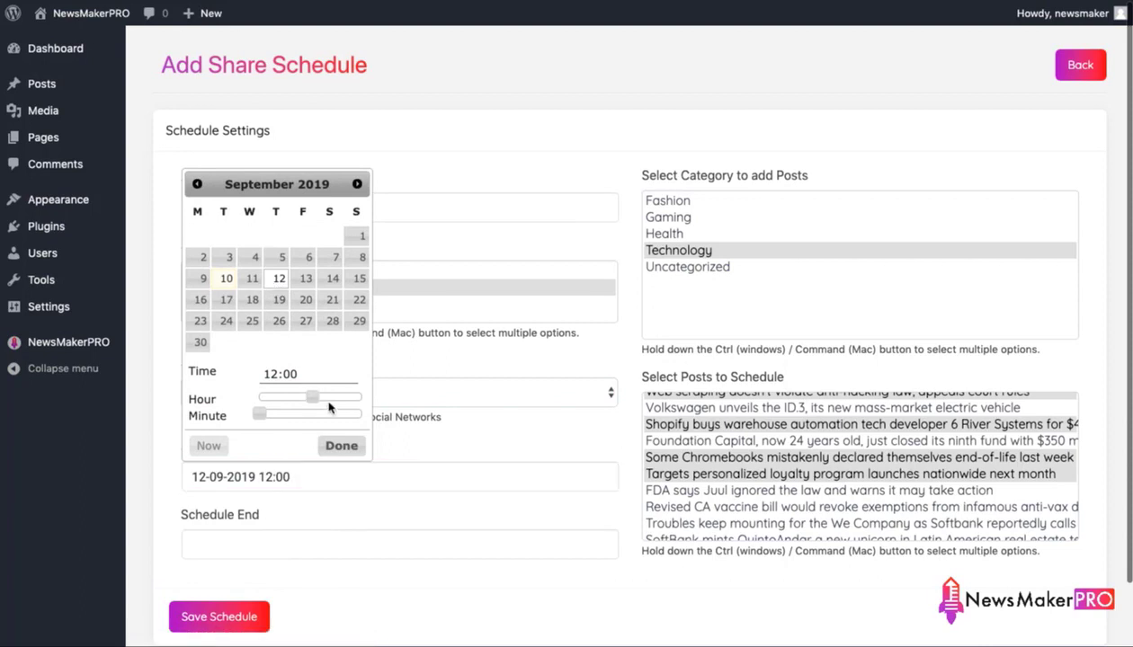
pyautogui.click(330, 399)
pyautogui.click(341, 446)
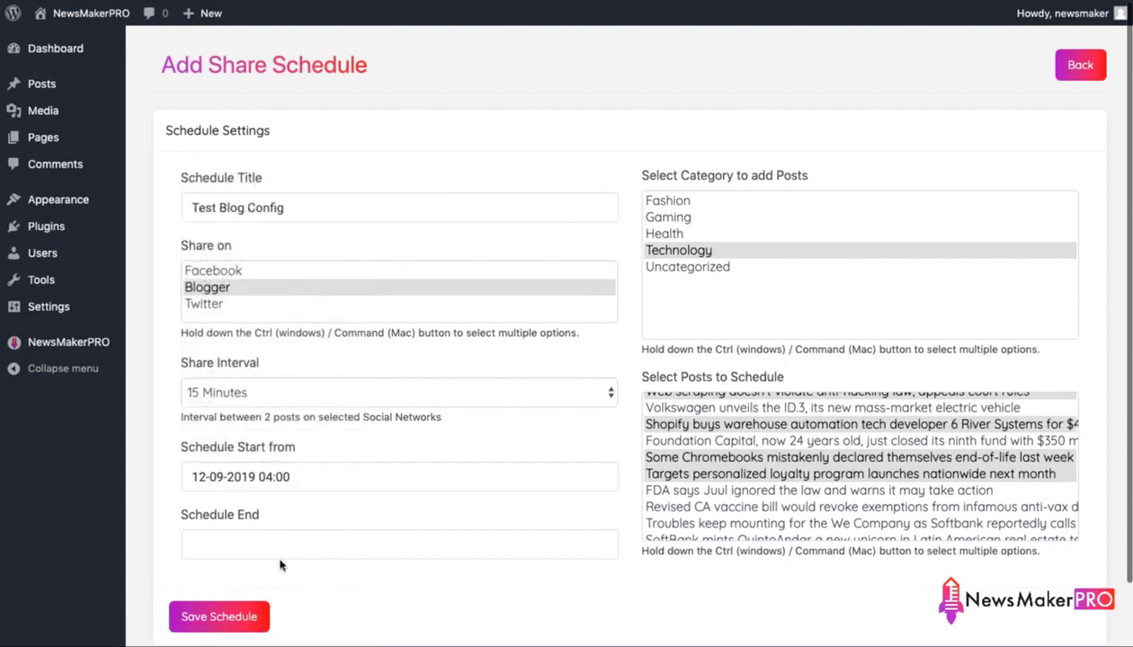
pyautogui.click(284, 544)
pyautogui.click(355, 390)
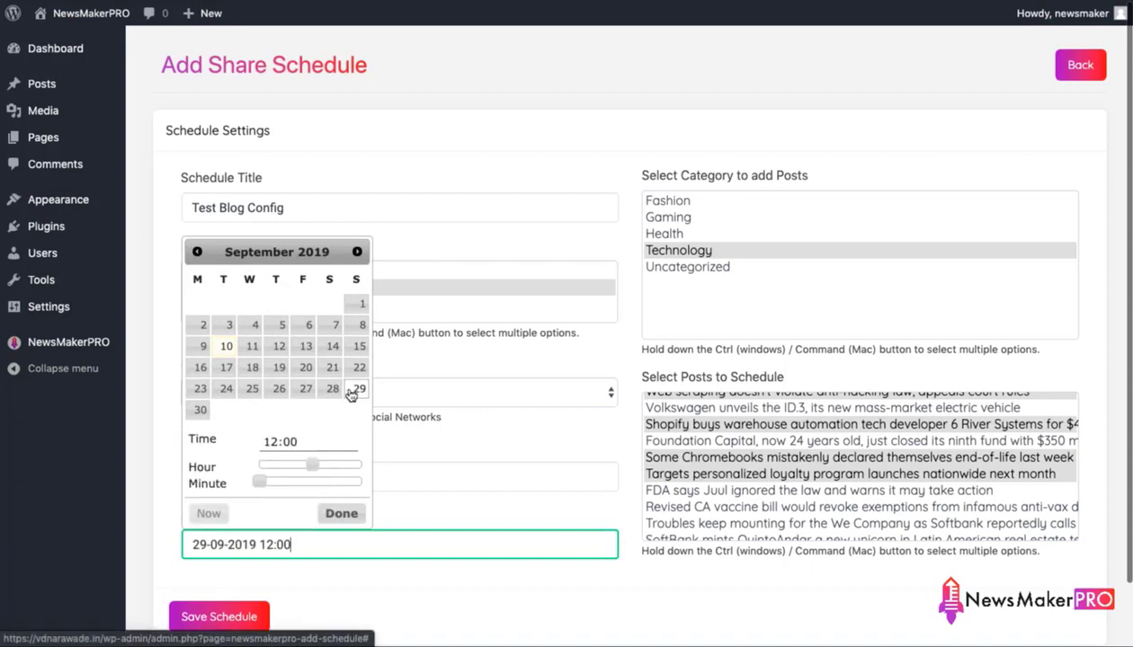
pyautogui.click(346, 512)
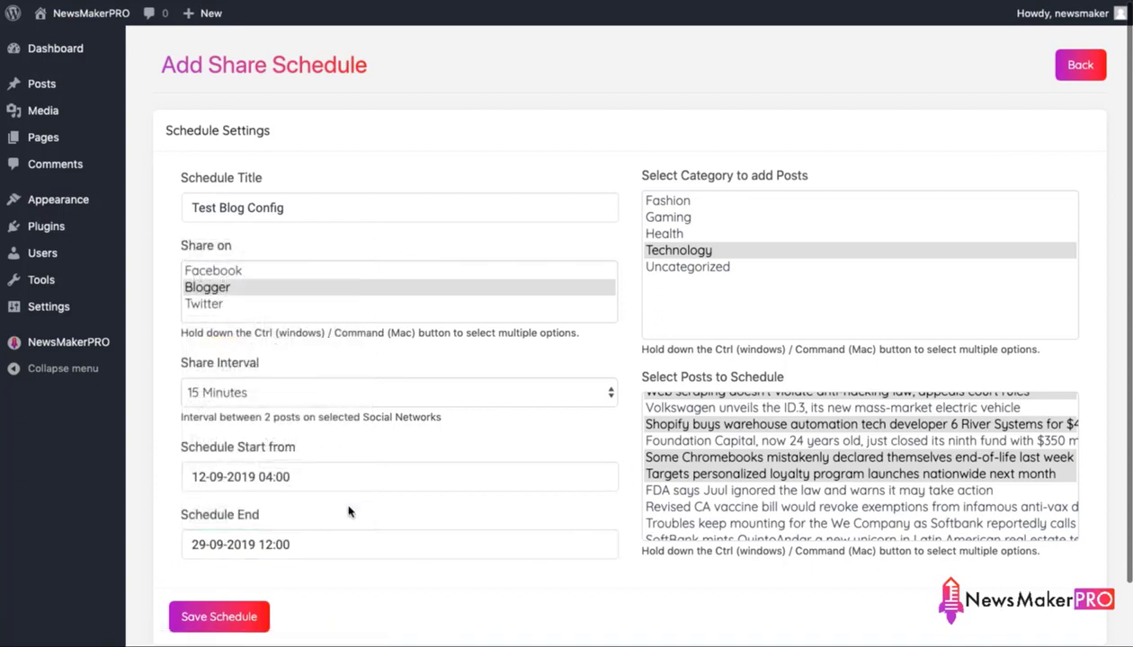
pyautogui.click(236, 618)
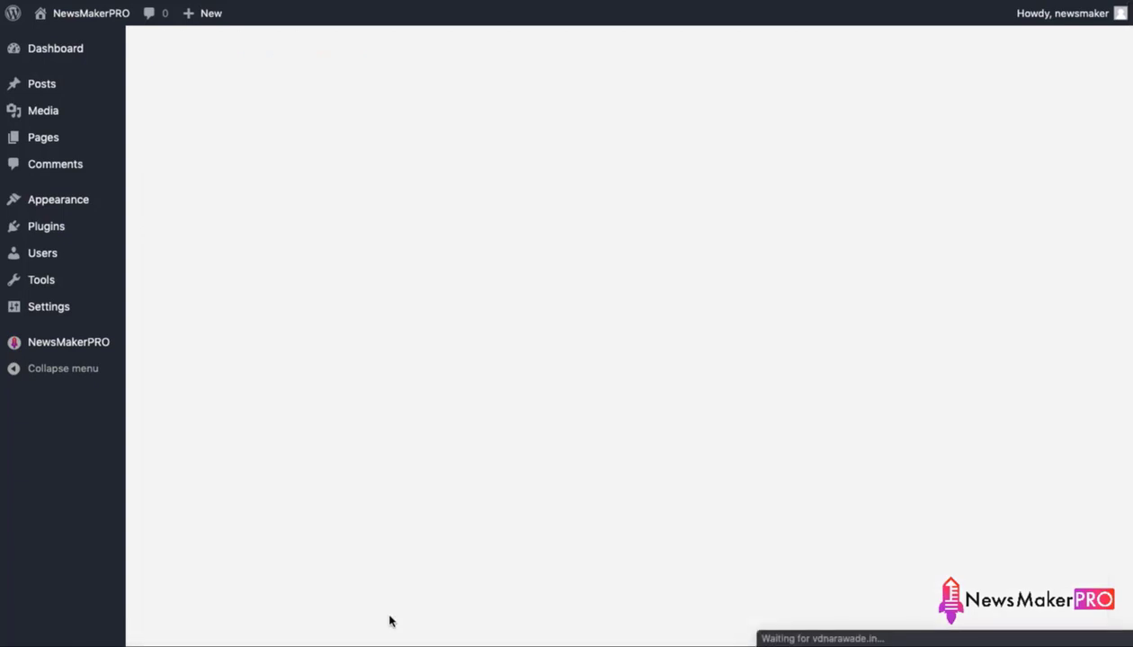